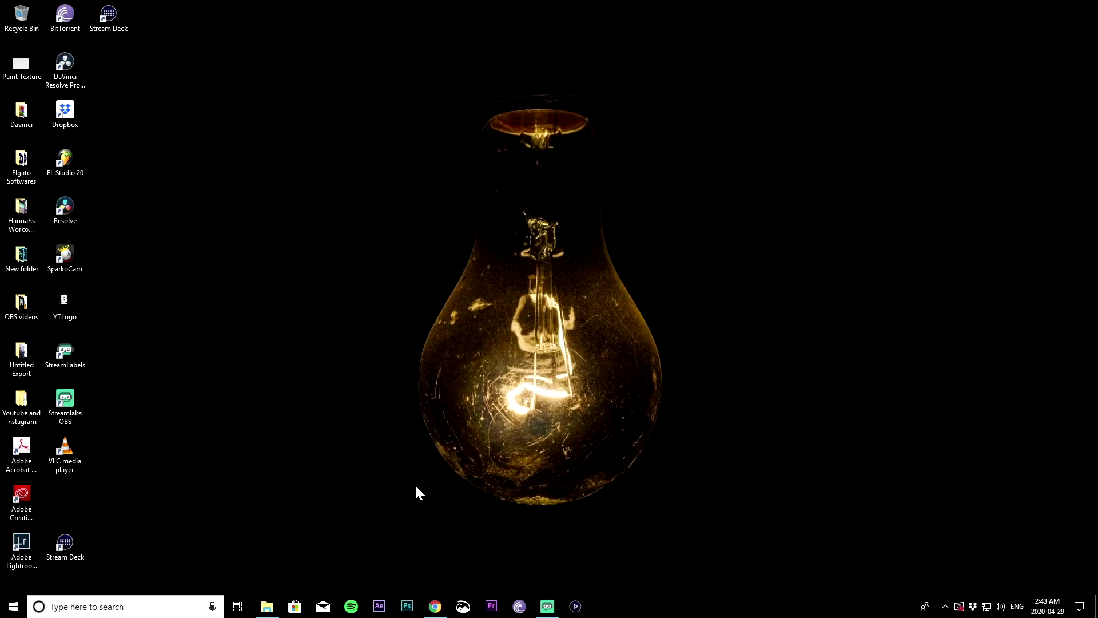
Launch Photoshop from the taskbar to reach its Home screen with recent files
left_click(408, 607)
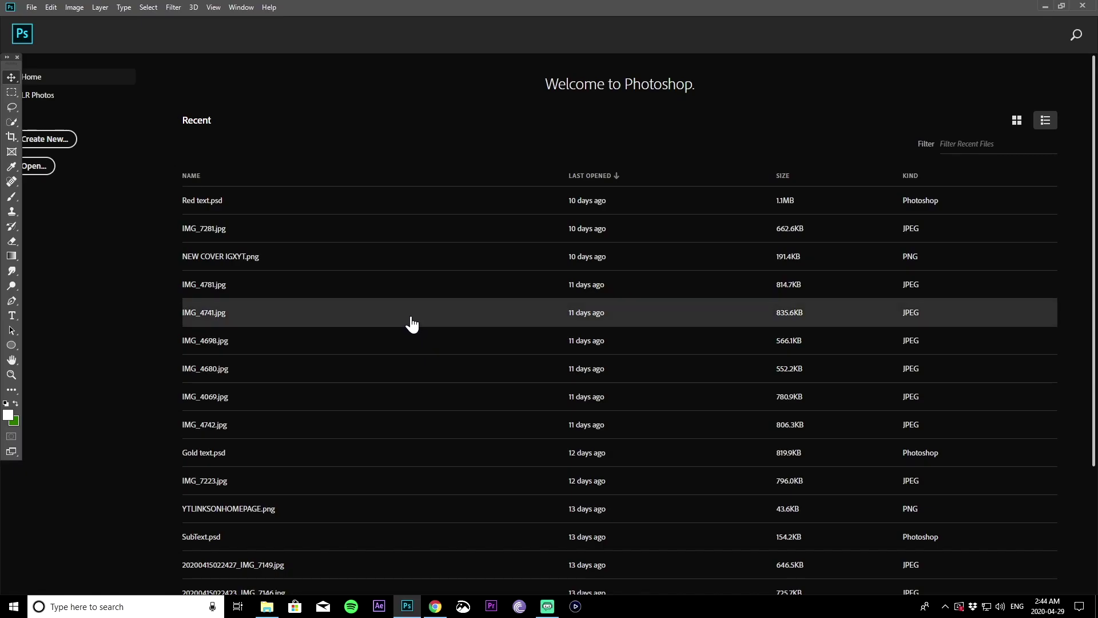
Create an 800 x 800 px, 72 ppi document named YTLogo with Black background contents
left_click(61, 144)
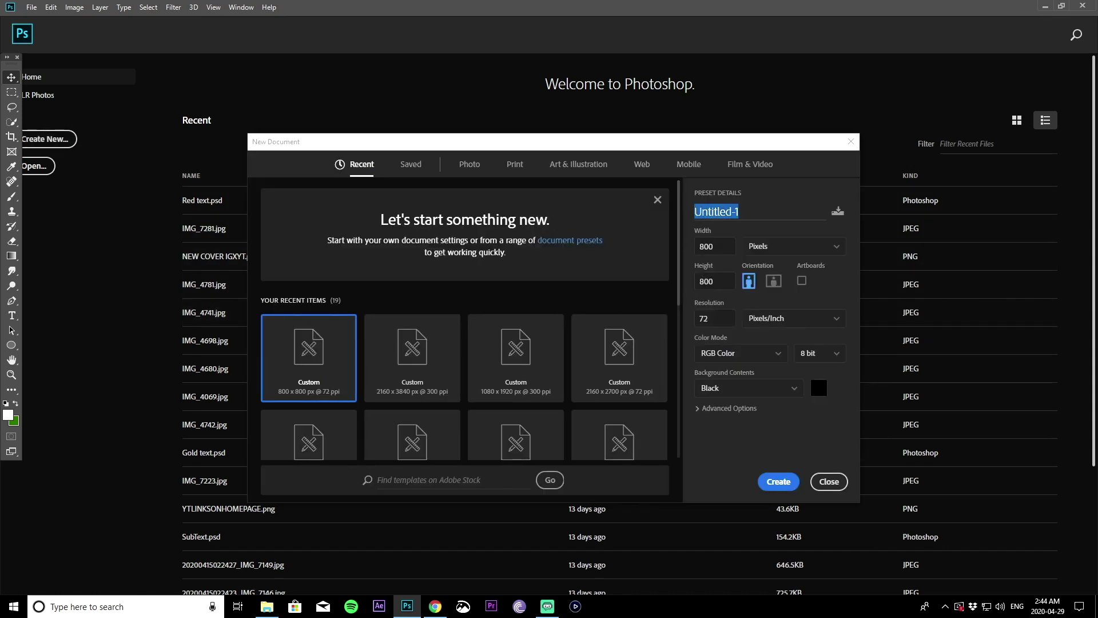
type("YTLogo")
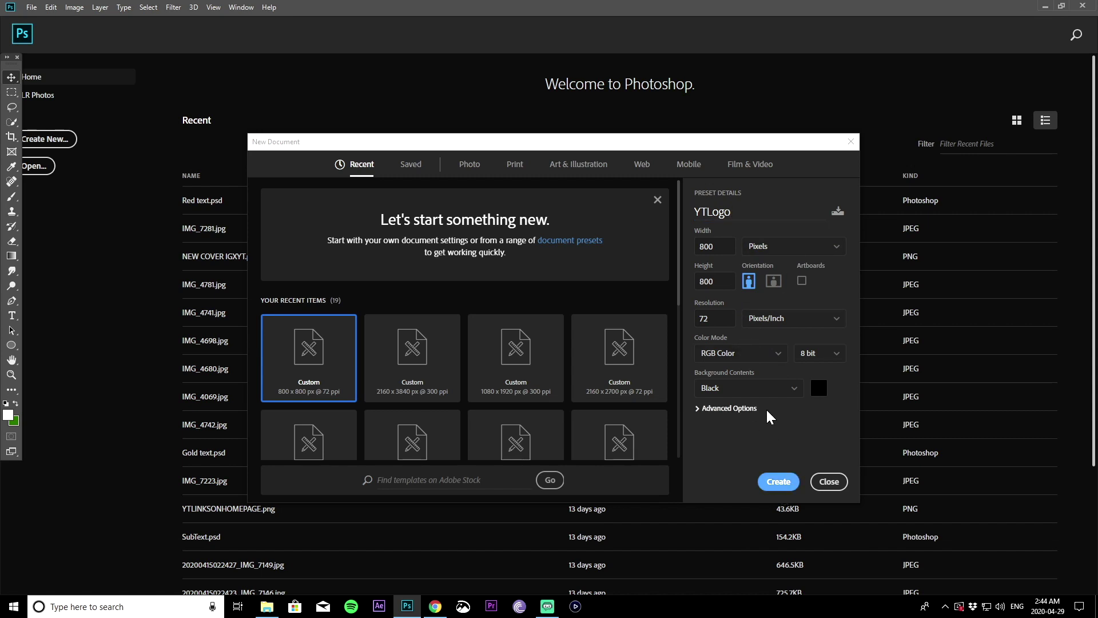
left_click(738, 392)
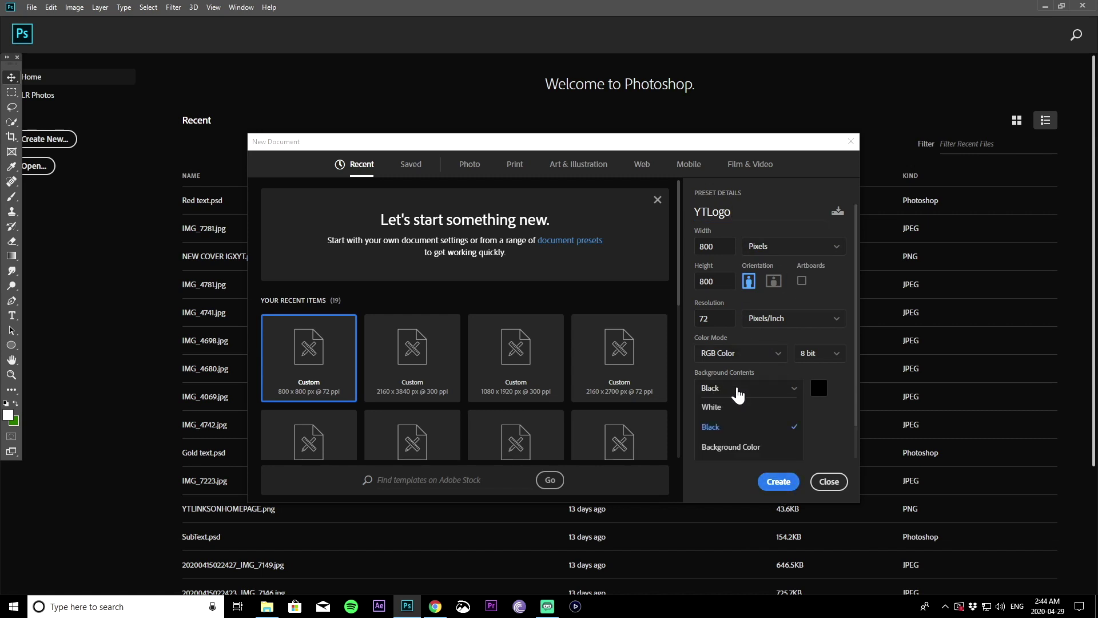
left_click(727, 428)
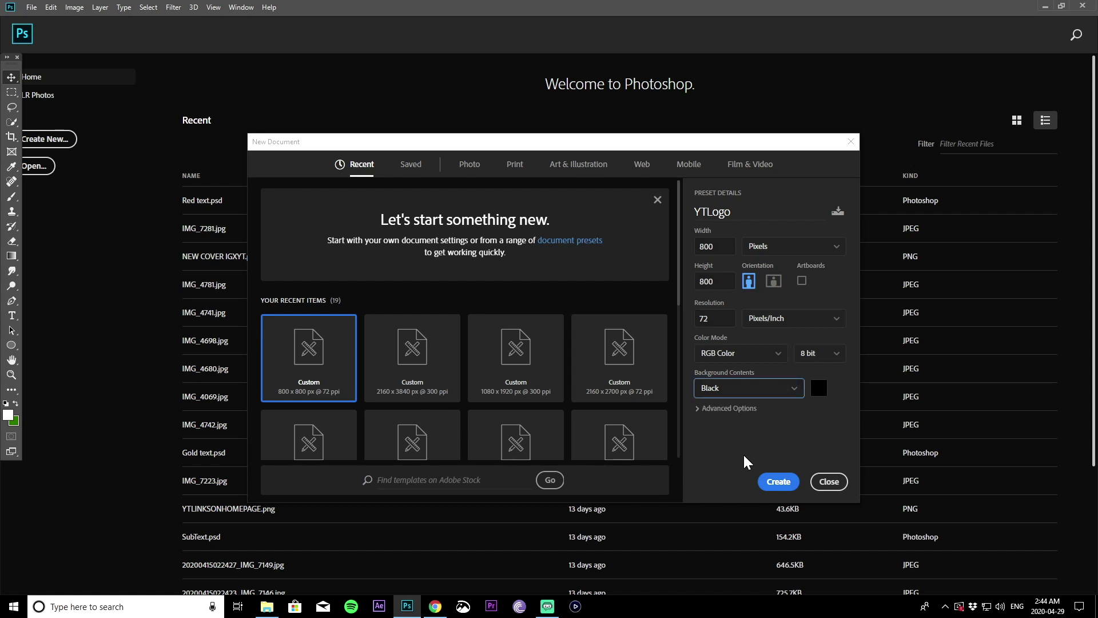
left_click(778, 481)
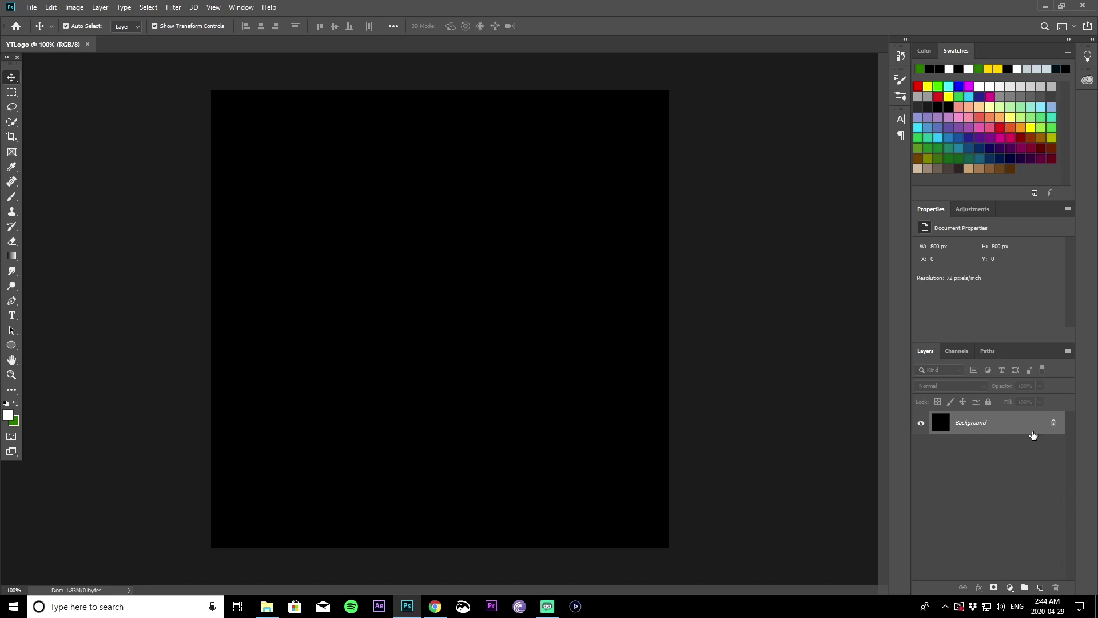
Set the foreground colour to bright yellow #ffea00
left_click(51, 7)
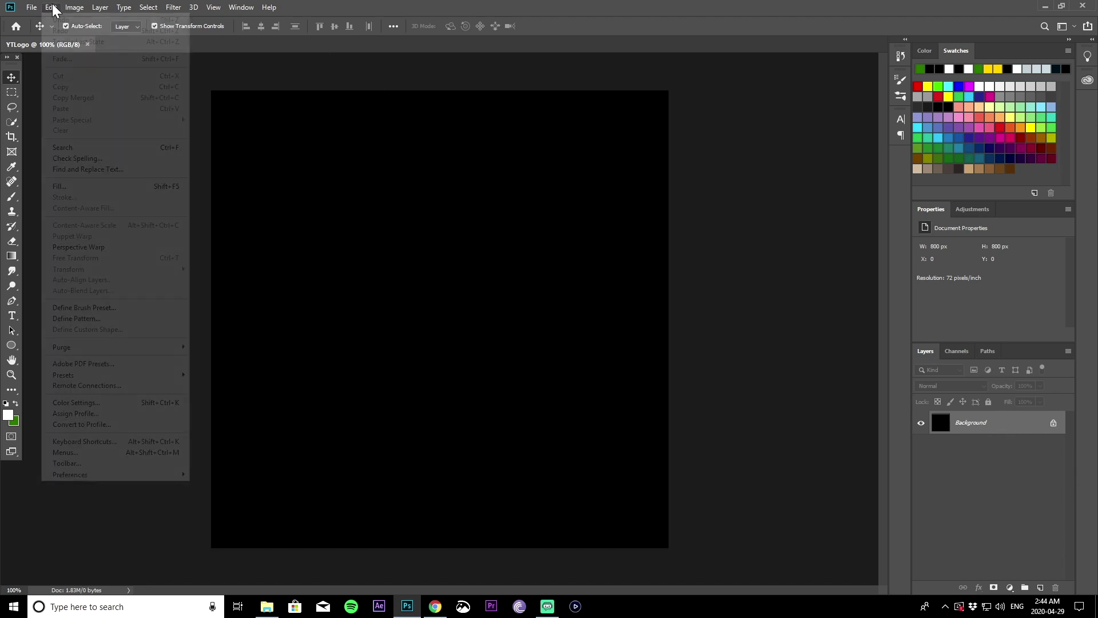
left_click(94, 189)
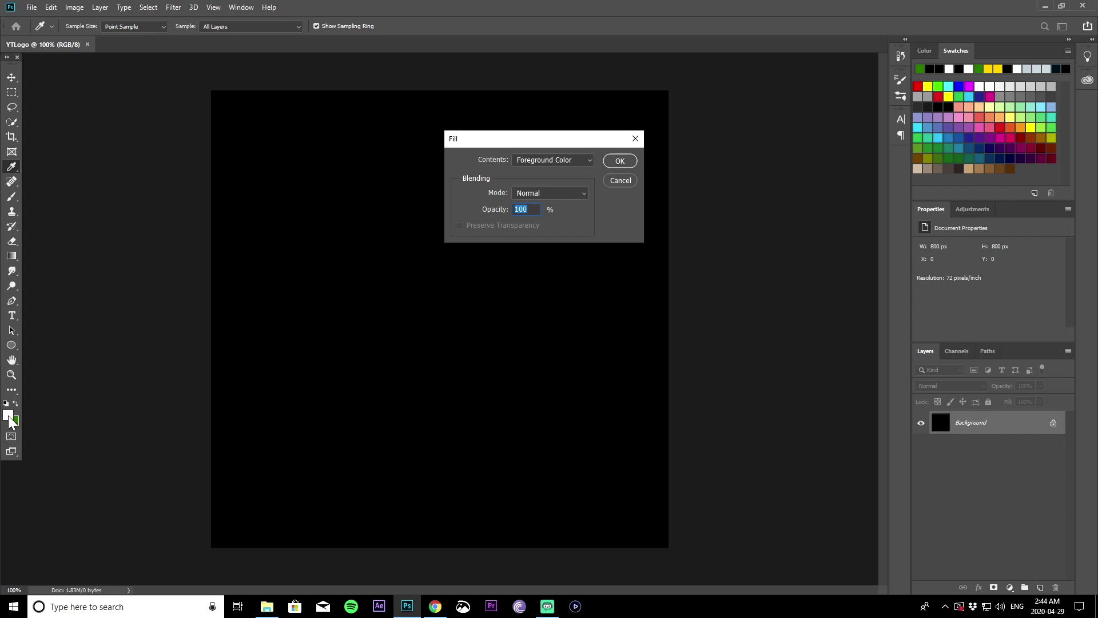
left_click(620, 180)
key("v")
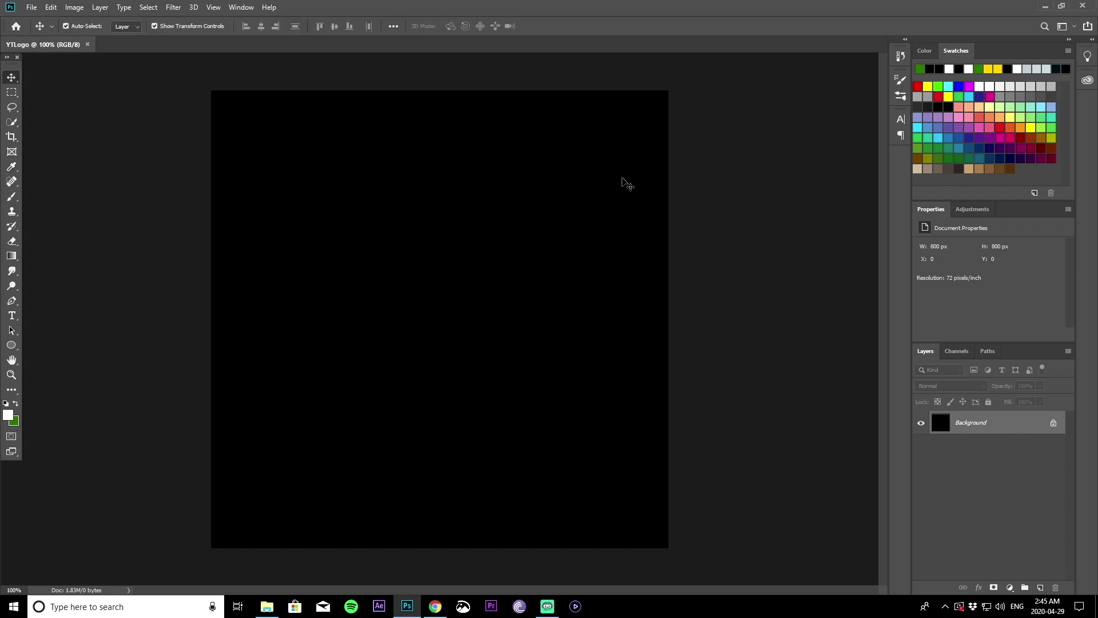
left_click(7, 417)
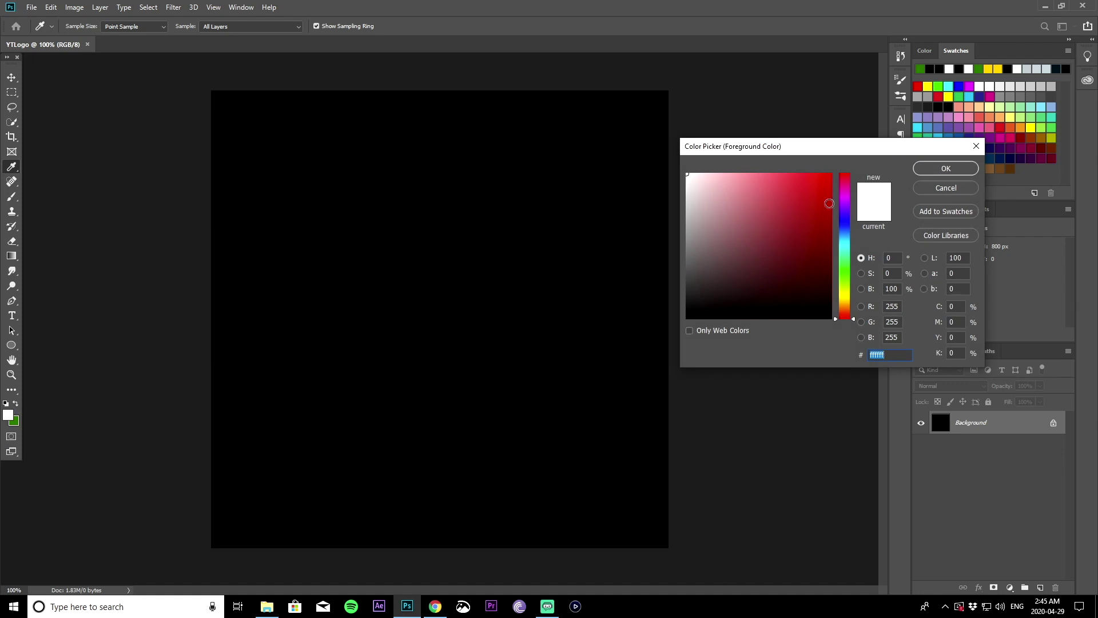
left_click_drag(845, 306, 845, 296)
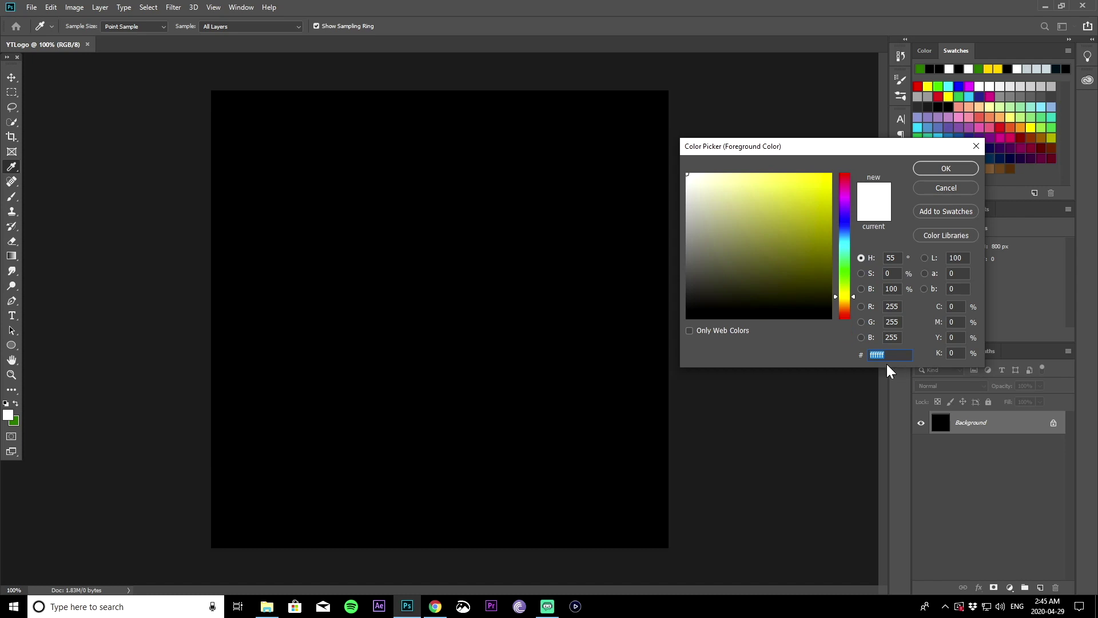
left_click_drag(830, 175, 847, 167)
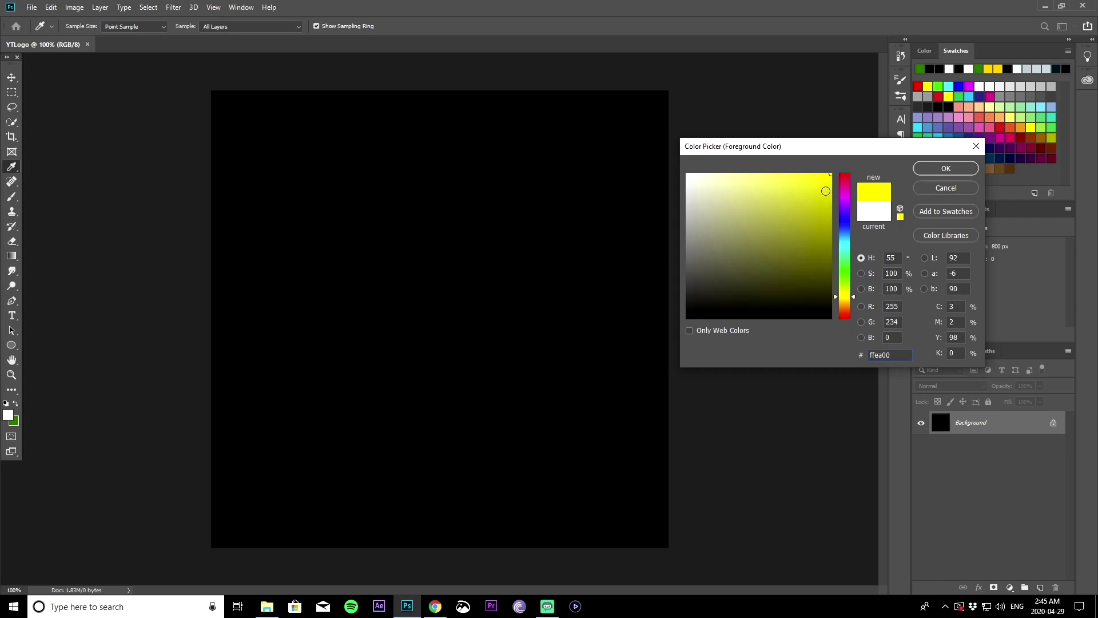
left_click(945, 168)
key("v")
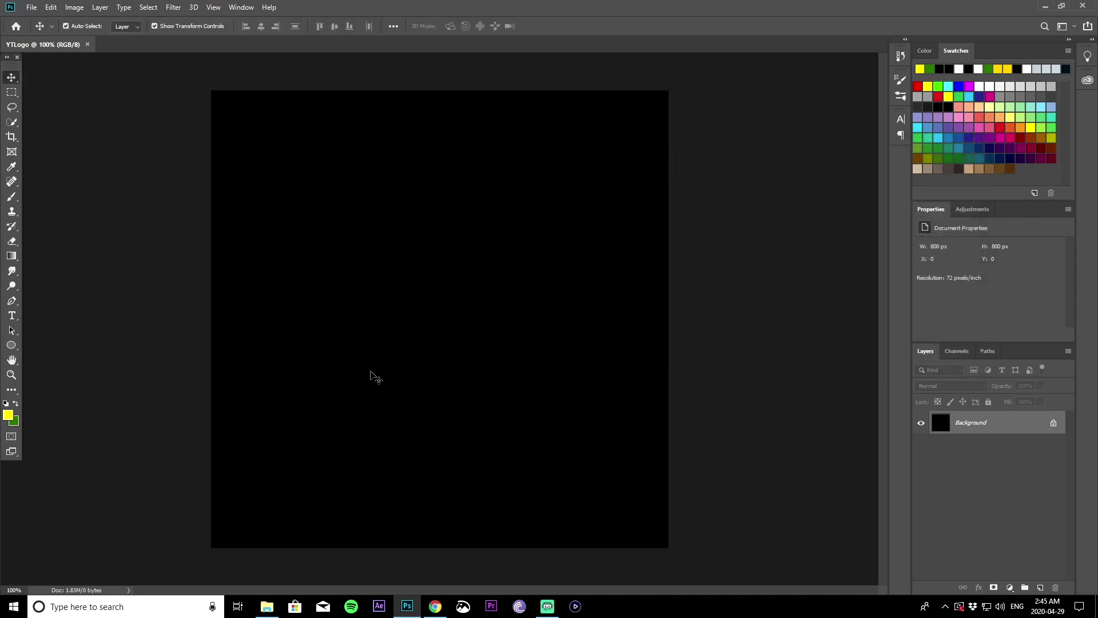
Fill the canvas with yellow, undo it, and switch to the DaFont page in Chrome
left_click(51, 8)
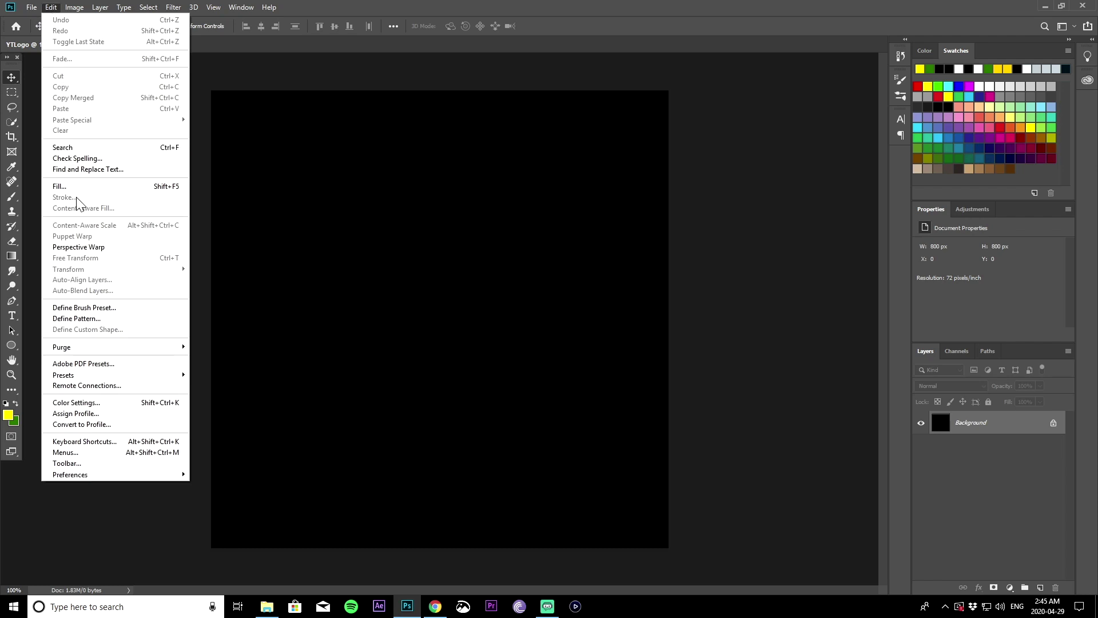
left_click(59, 187)
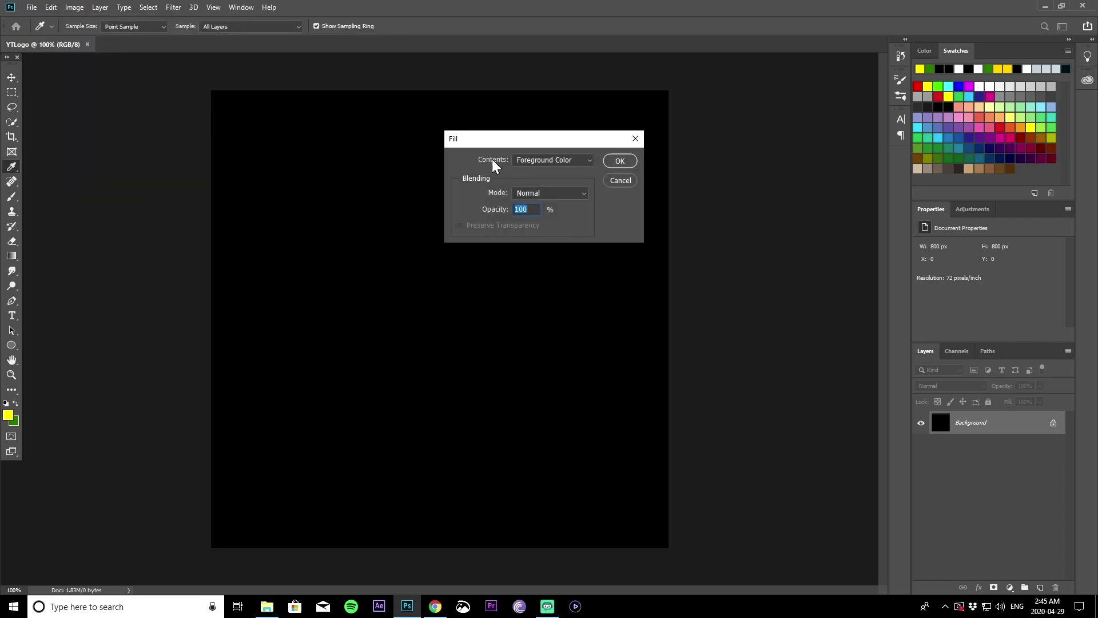
left_click(620, 161)
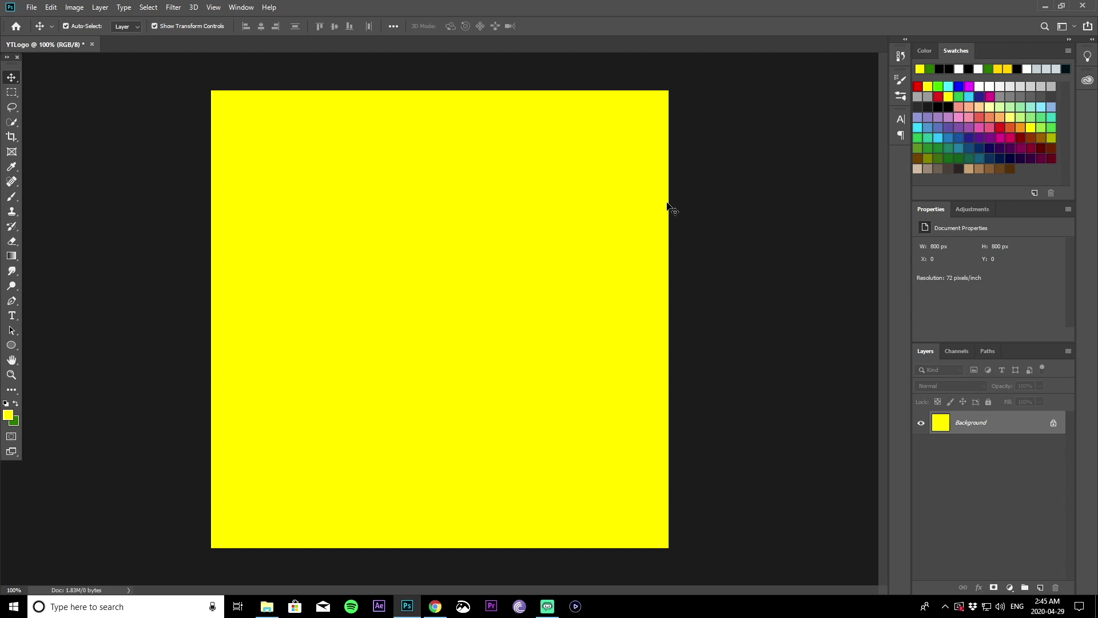
key("ctrl+z")
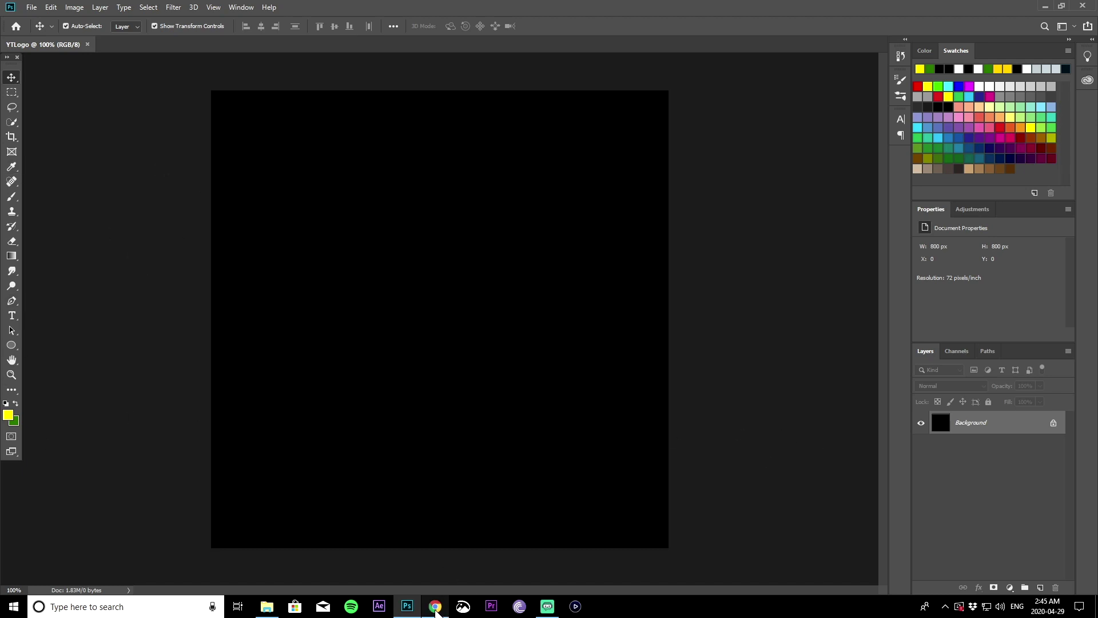
mouse_move(434, 610)
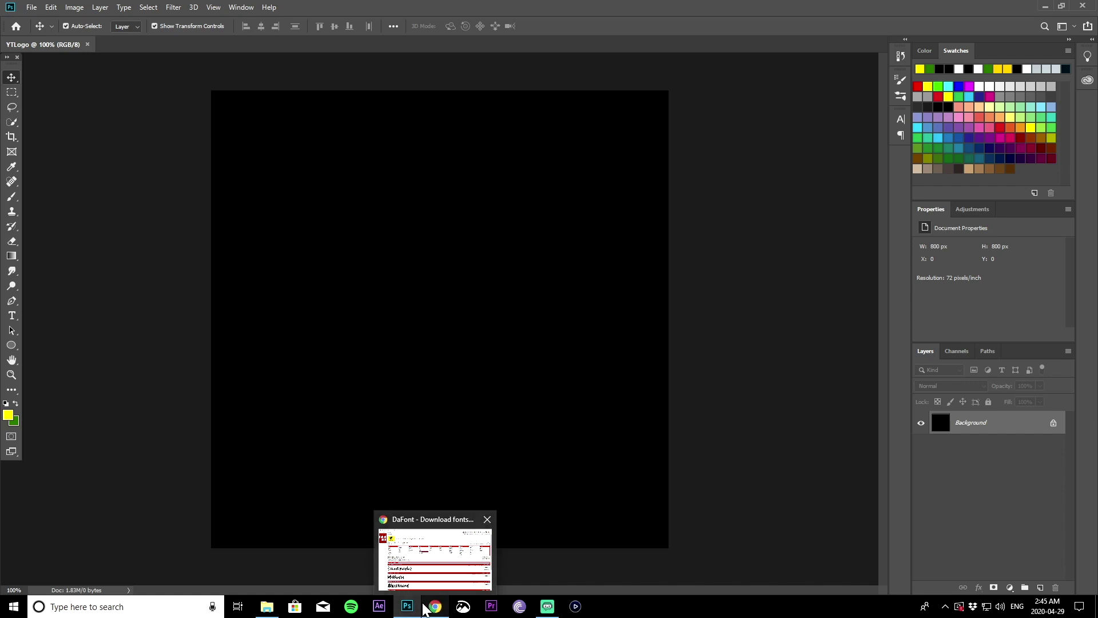
left_click(435, 557)
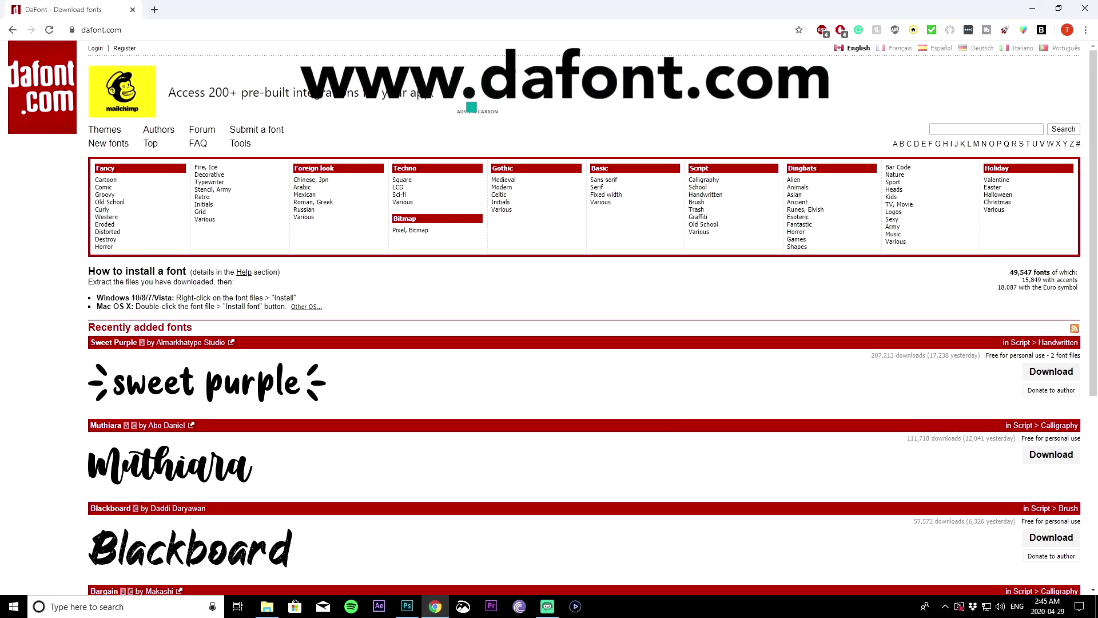
Download the BlowBrush font from DaFont's Script > Brush category and open the blowbrush zip
left_click(160, 30)
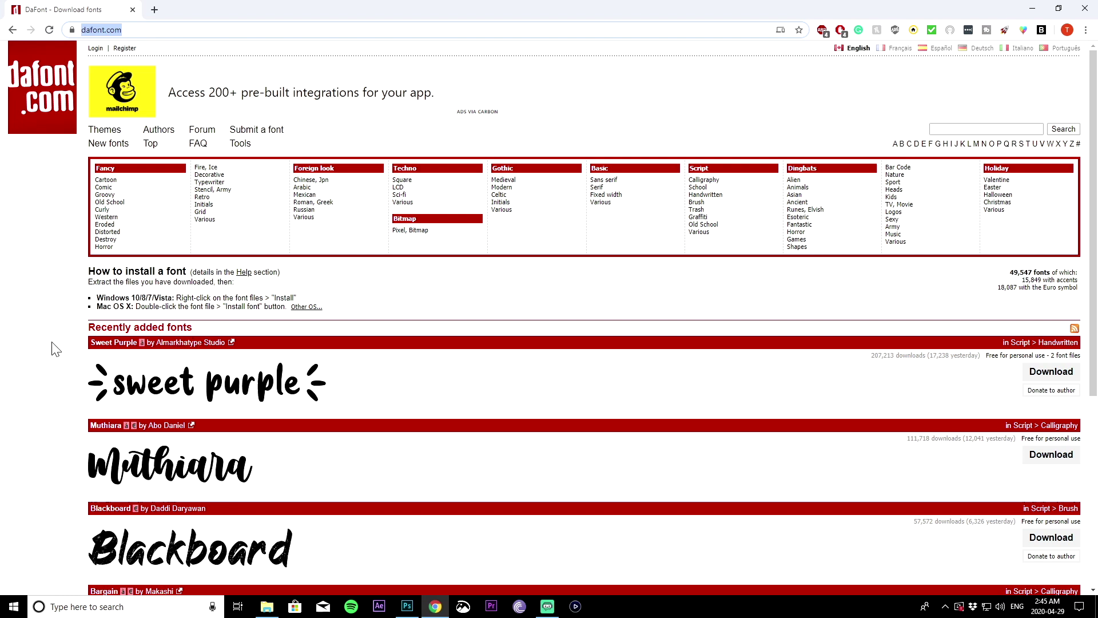
scroll(232, 444, "down", 5)
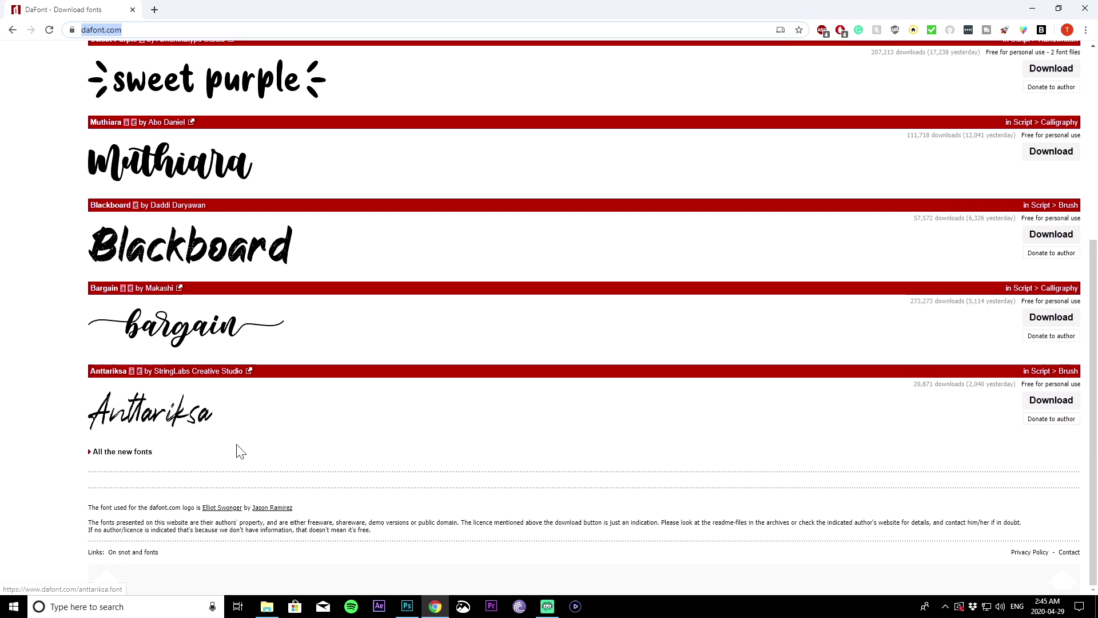
scroll(239, 451, "up", 4)
scroll(241, 452, "up", 1)
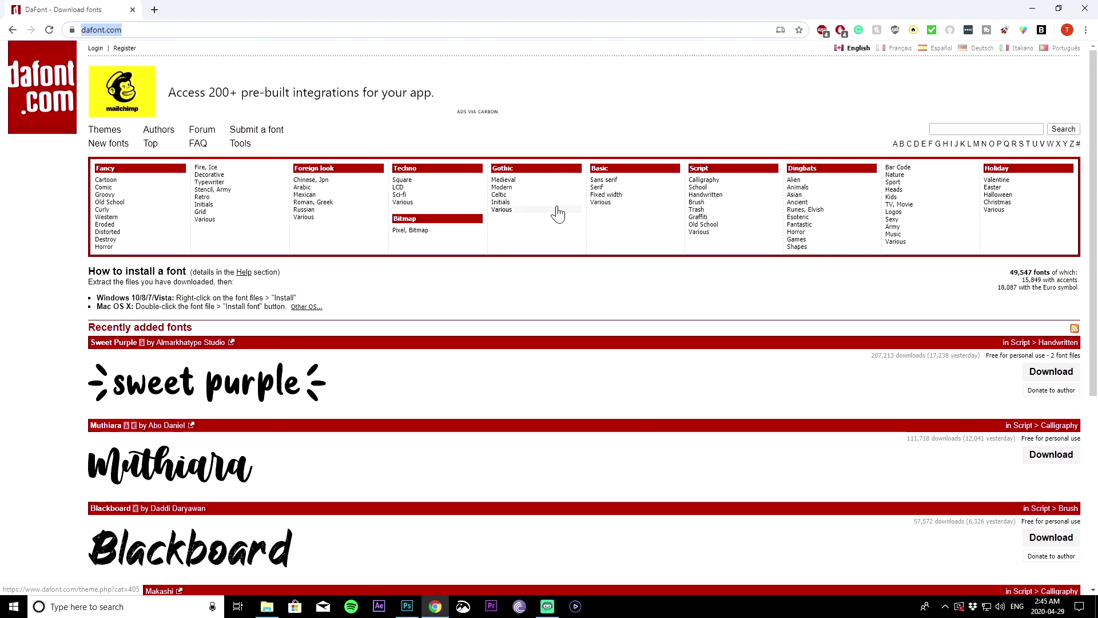
left_click(711, 211)
scroll(238, 436, "down", 5)
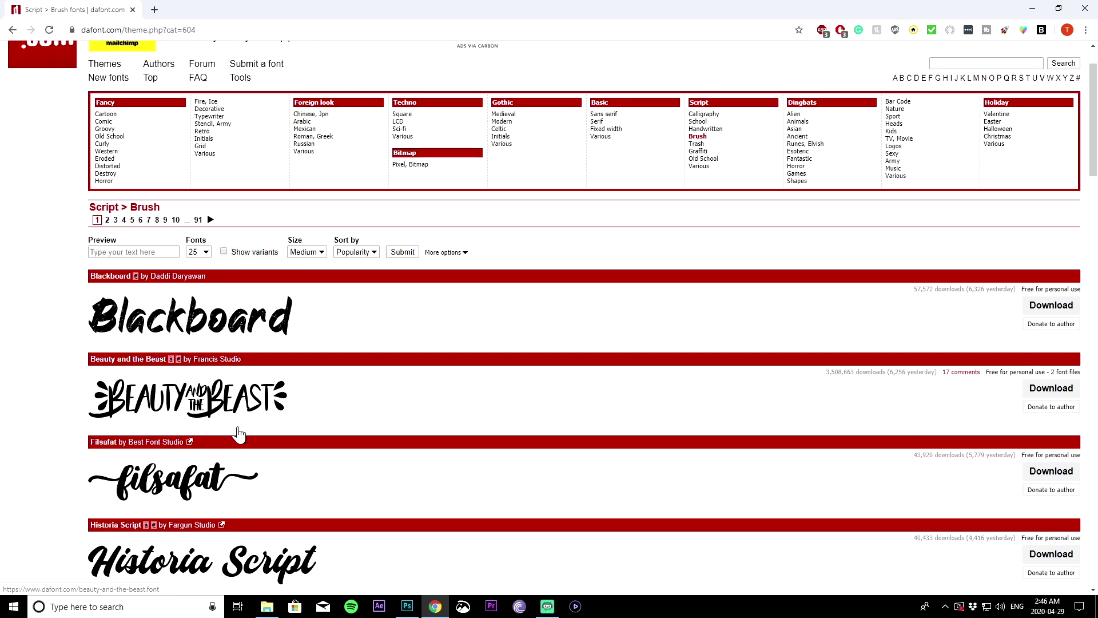
scroll(166, 466, "down", 13)
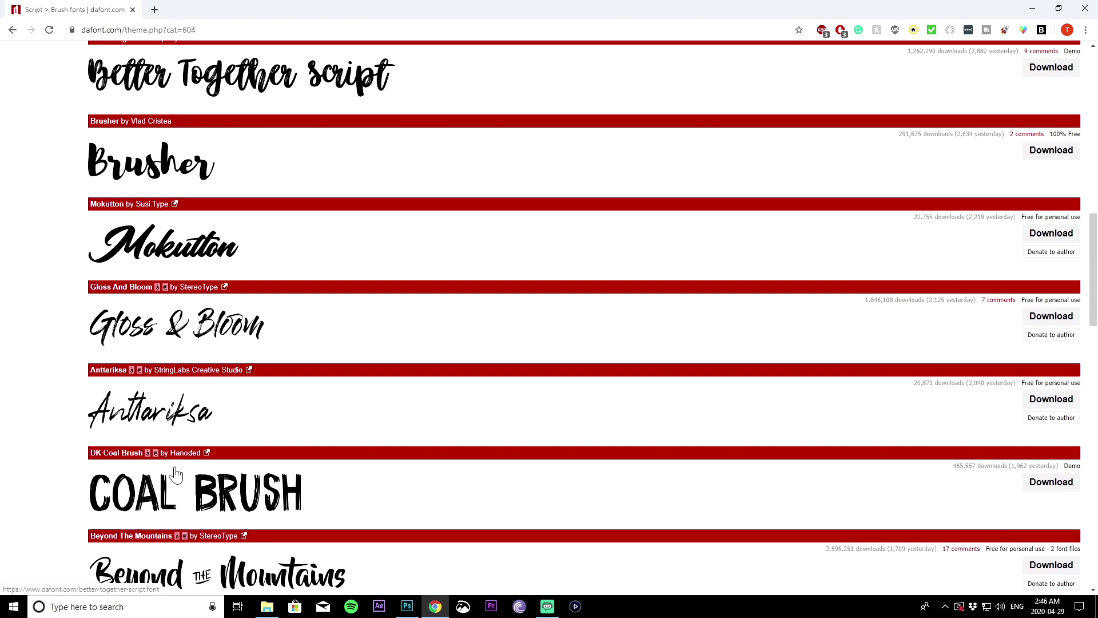
scroll(179, 473, "down", 7)
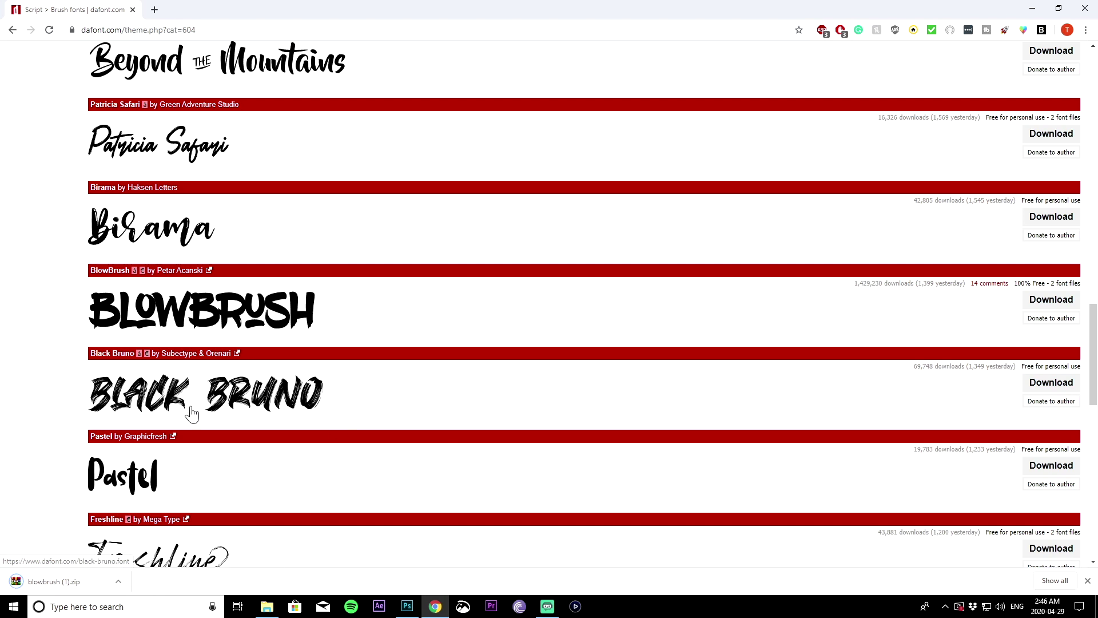
left_click(66, 580)
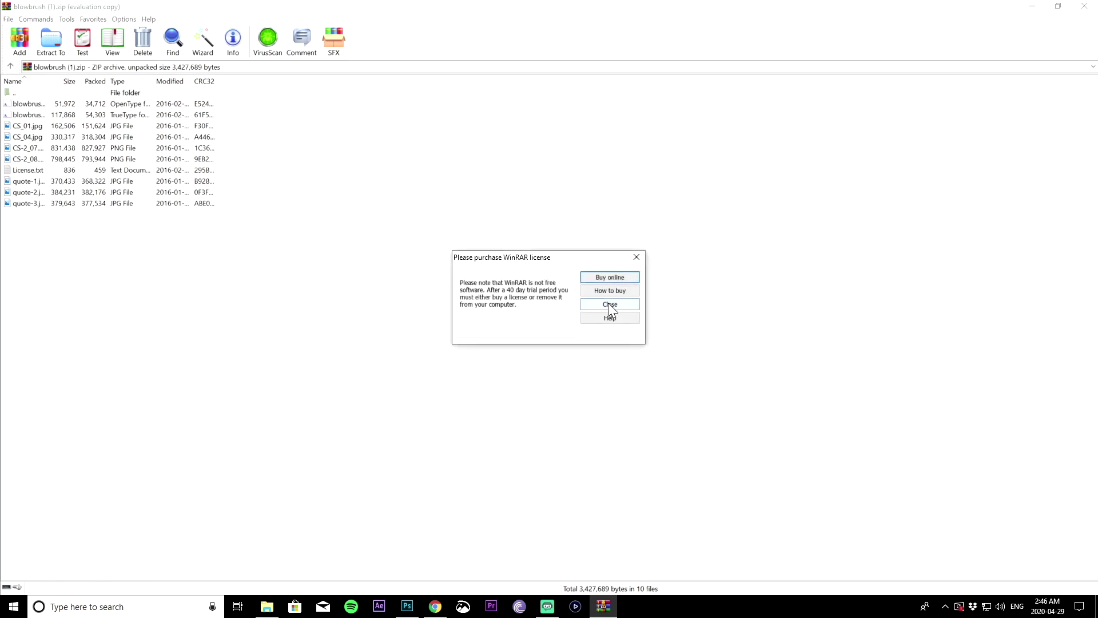
Open the BlowBrush OpenType font from the archive, then close WinRAR and return to Photoshop
left_click(608, 303)
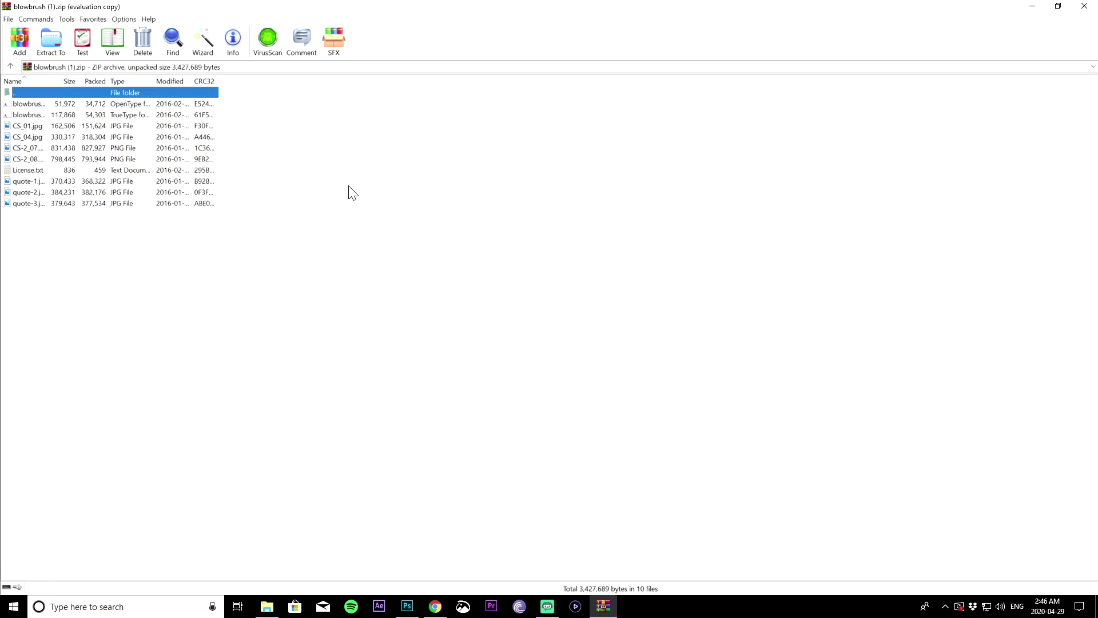
double_click(50, 105)
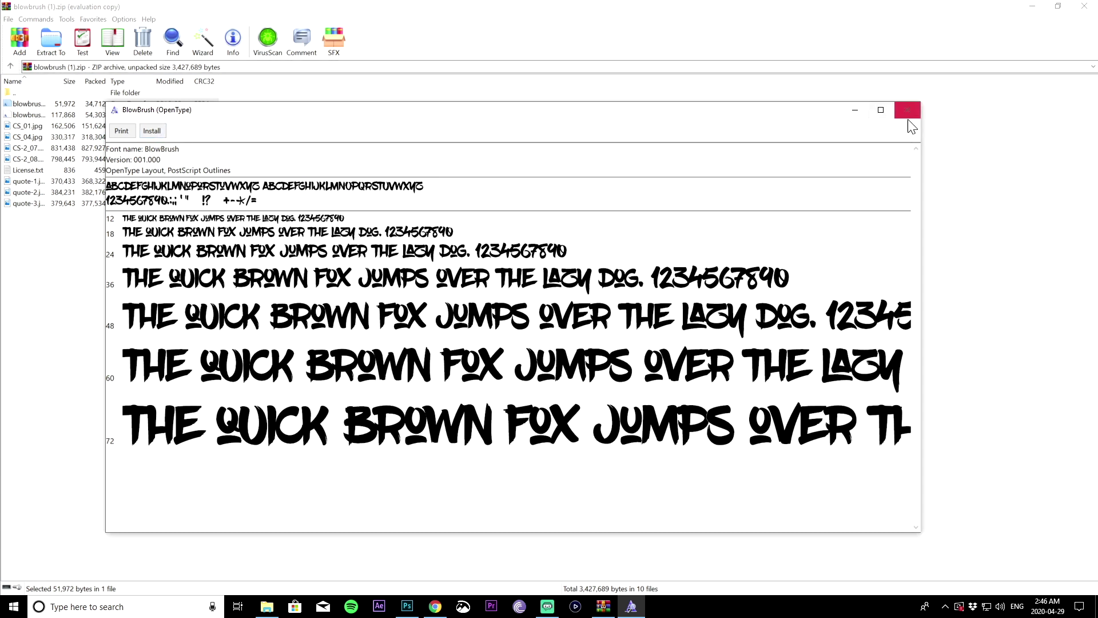
left_click(911, 124)
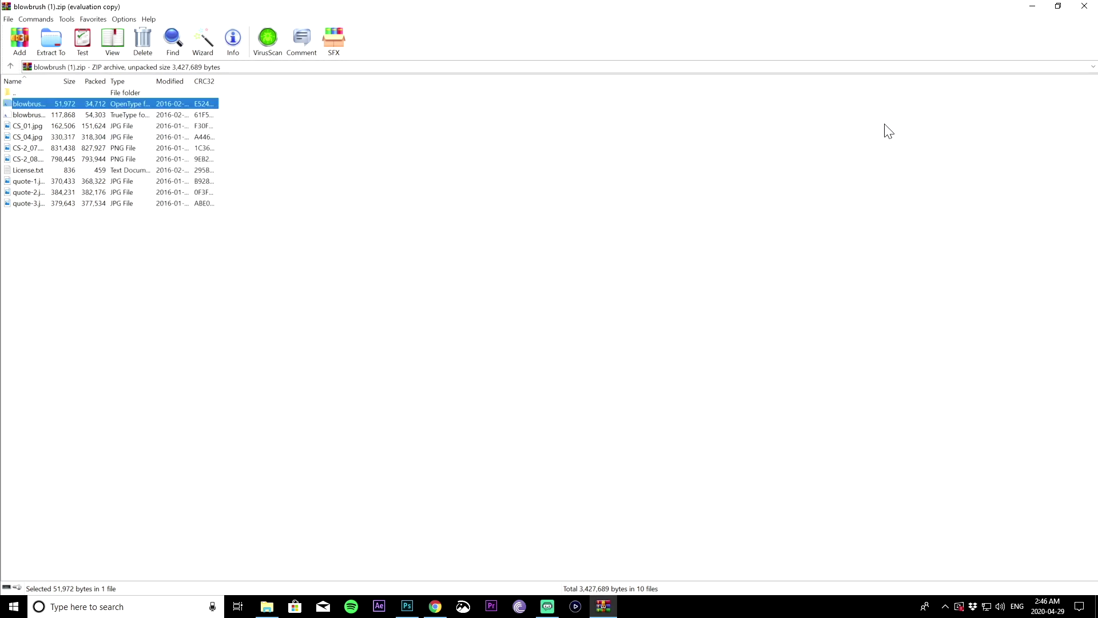
left_click(1096, 8)
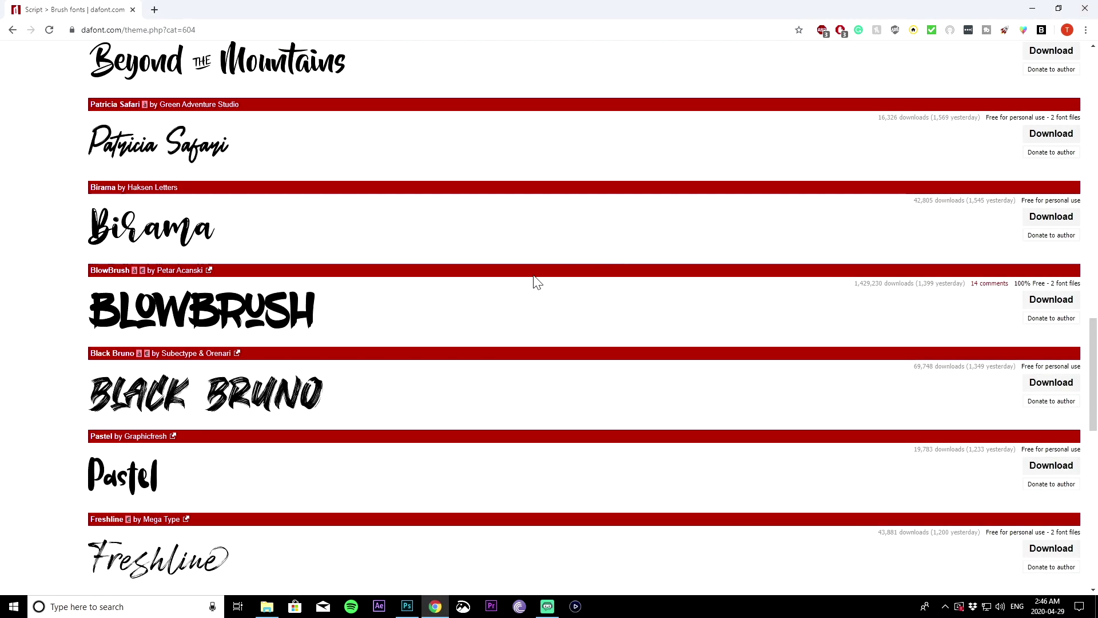
left_click(411, 610)
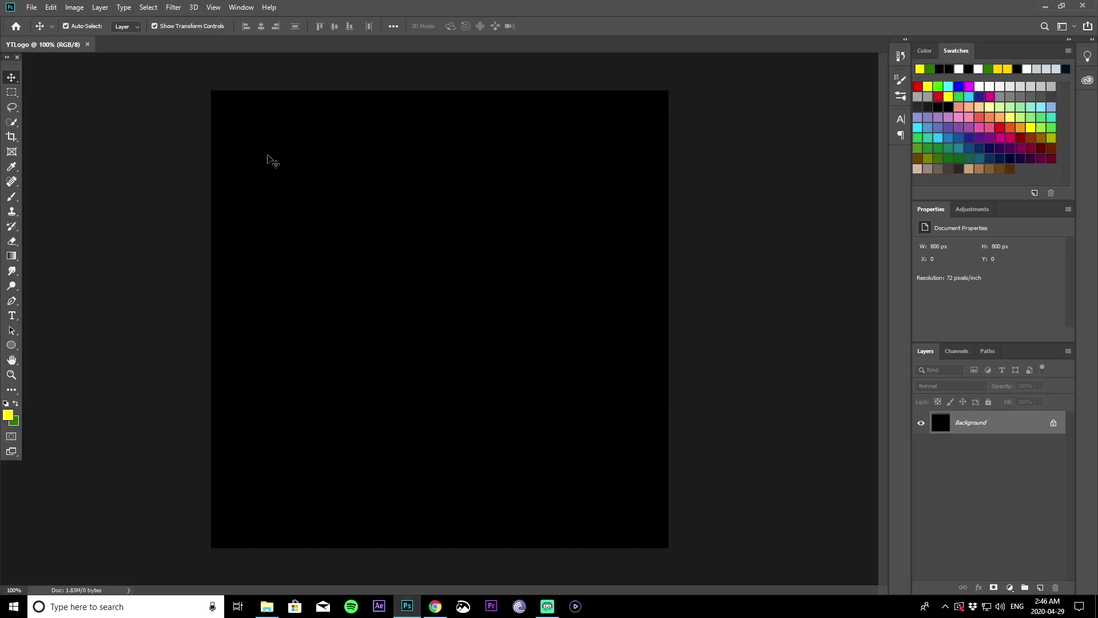
Type a white 'B' in BlowBrush and scale it to about 425 pt near the canvas centre
left_click(13, 315)
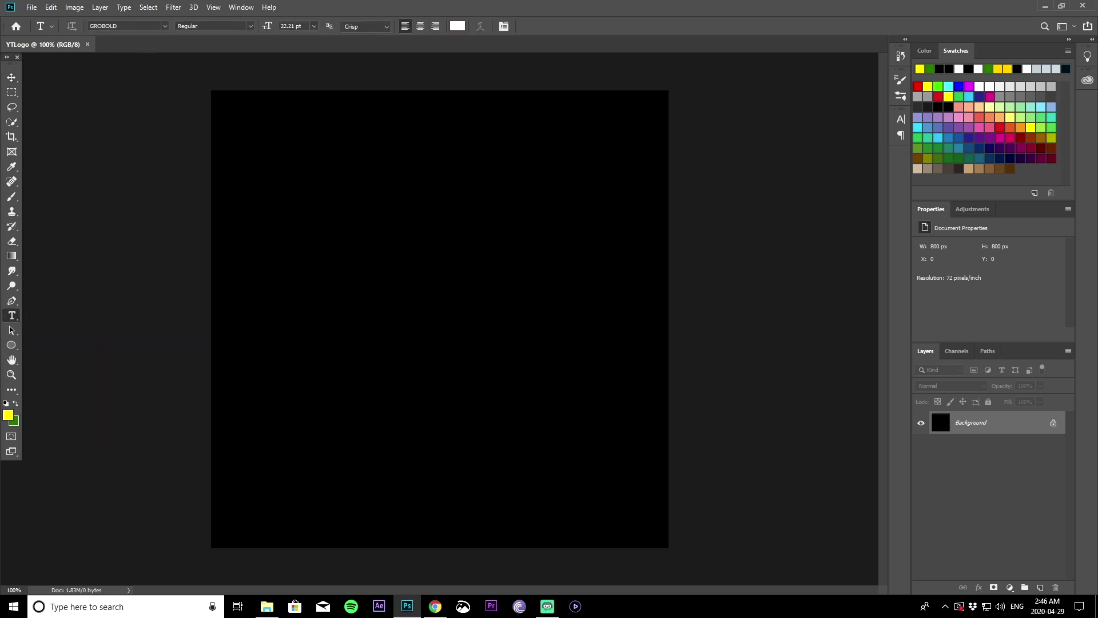
left_click(103, 26)
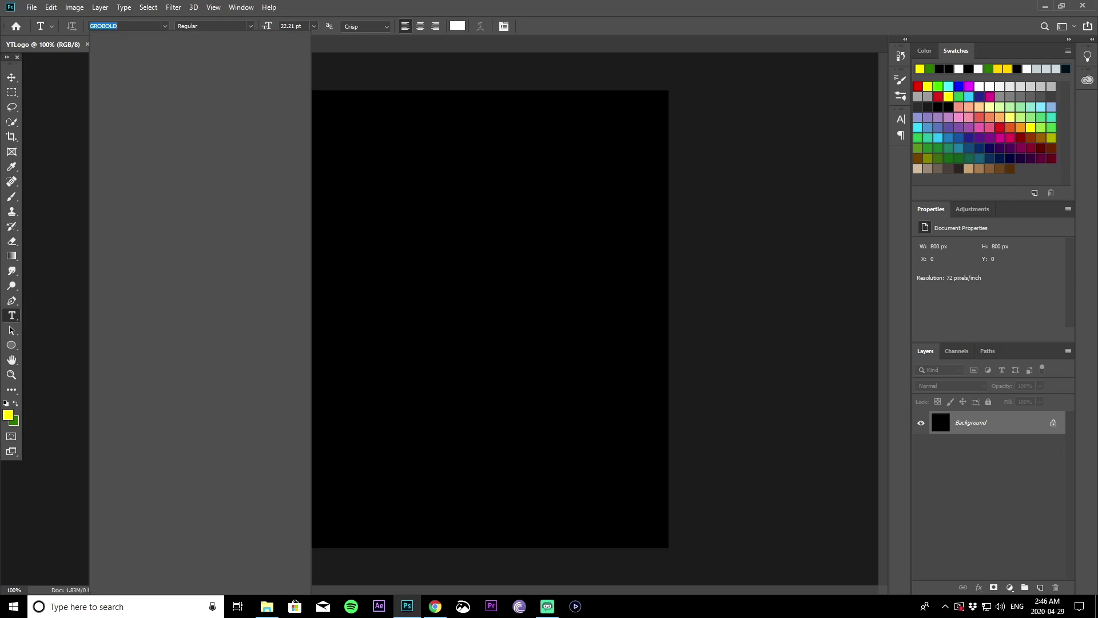
type("blow")
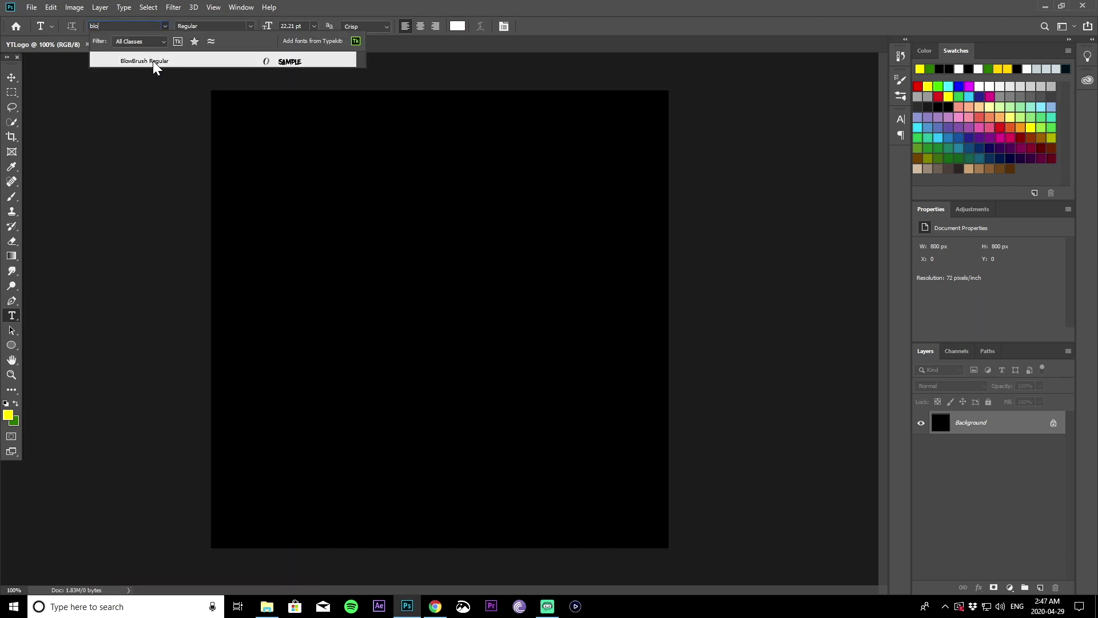
left_click(160, 68)
left_click(379, 304)
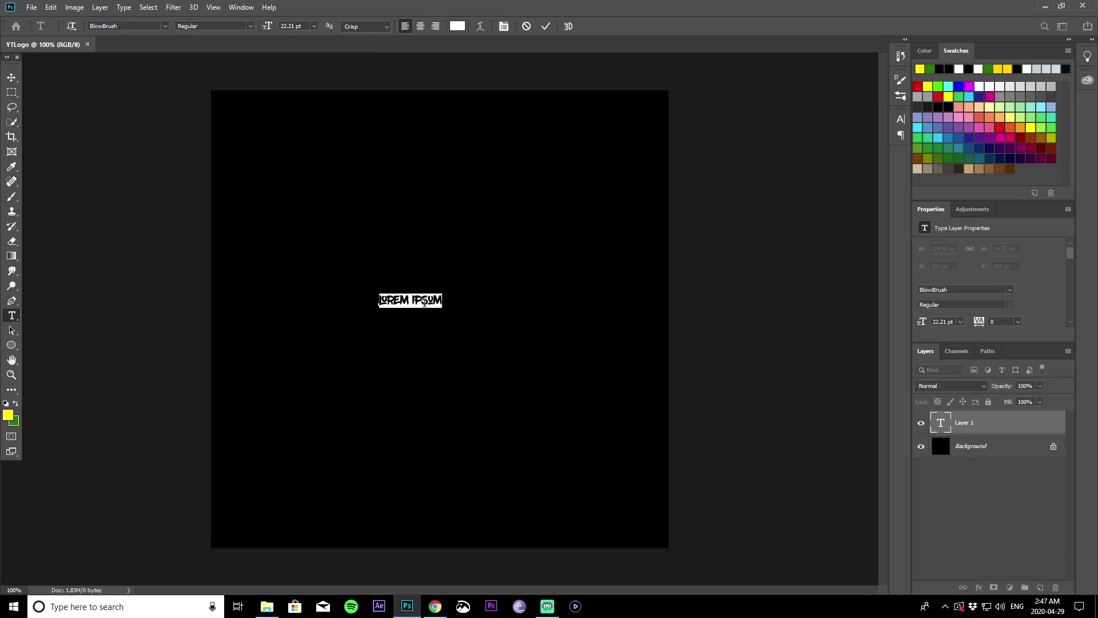
left_click(422, 301)
triple_click(422, 302)
type("B")
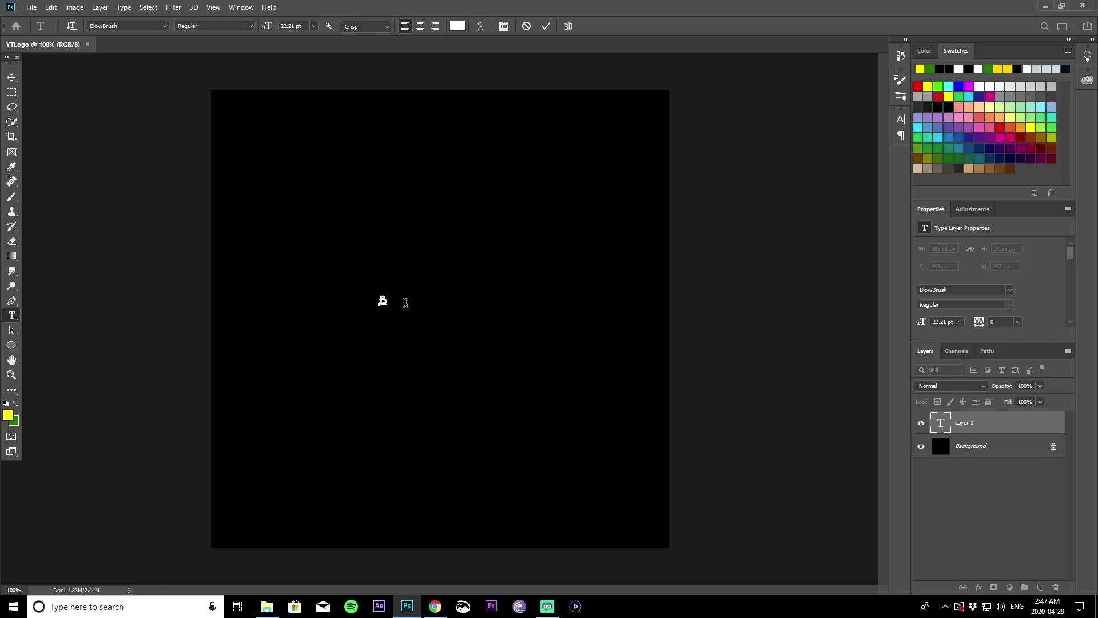
left_click(11, 77)
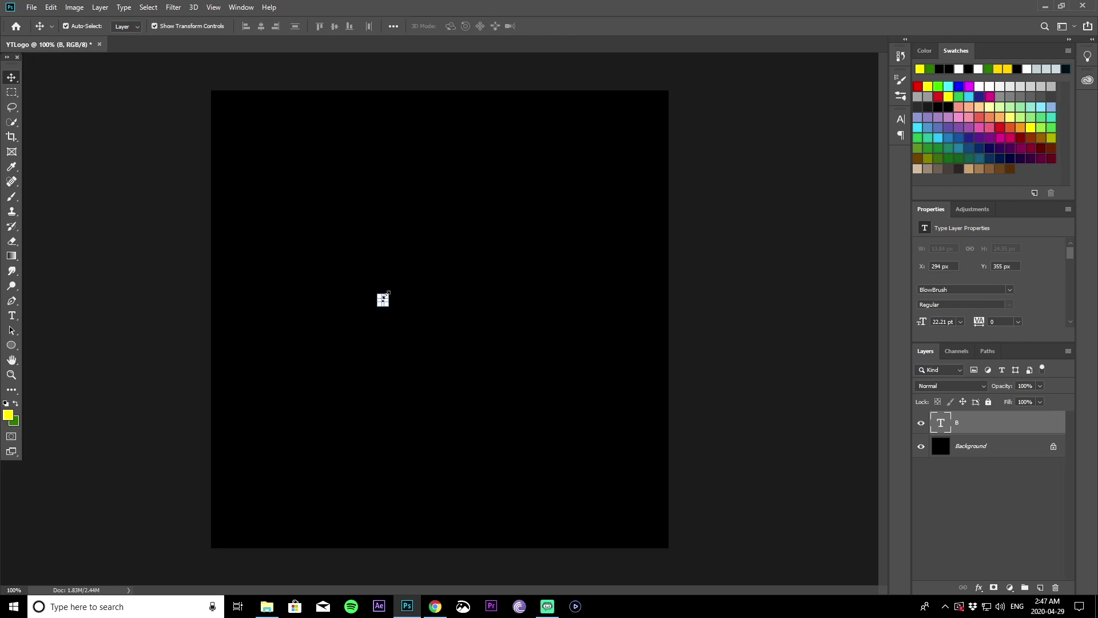
left_click_drag(385, 295, 495, 382)
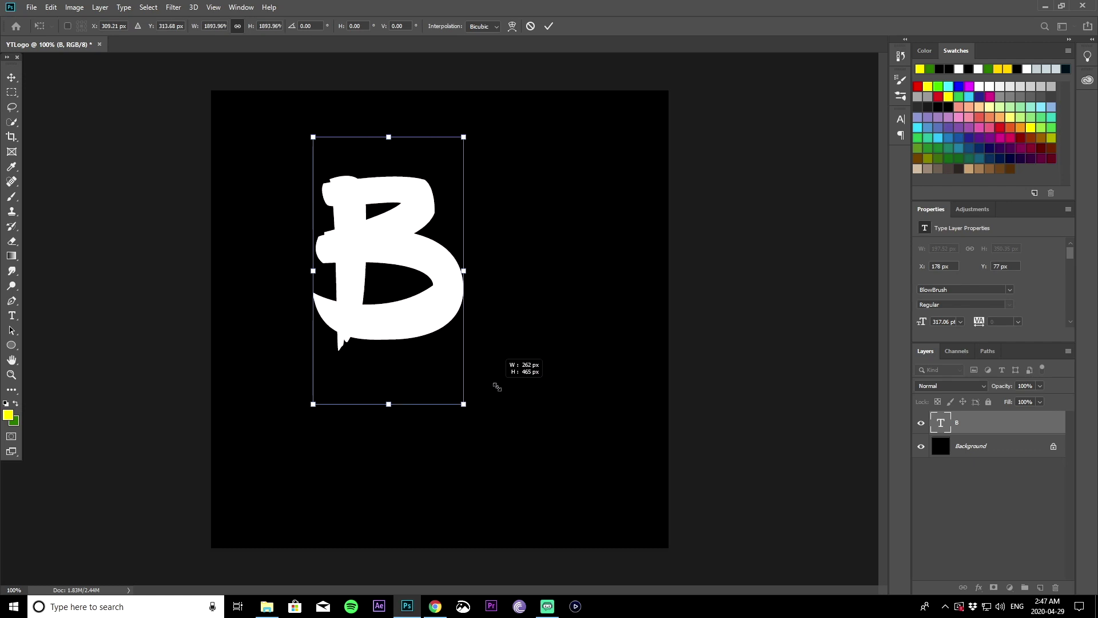
left_click_drag(423, 320, 476, 353)
Commit the resize and align the B to the canvas's horizontal and vertical centres
key("Return")
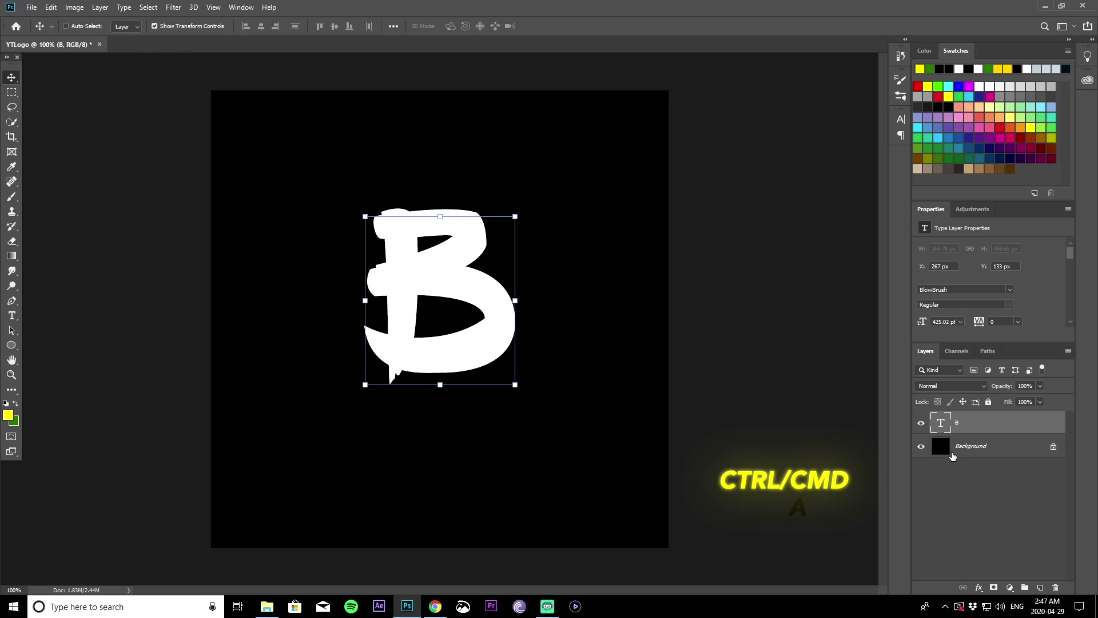
key("ctrl+a")
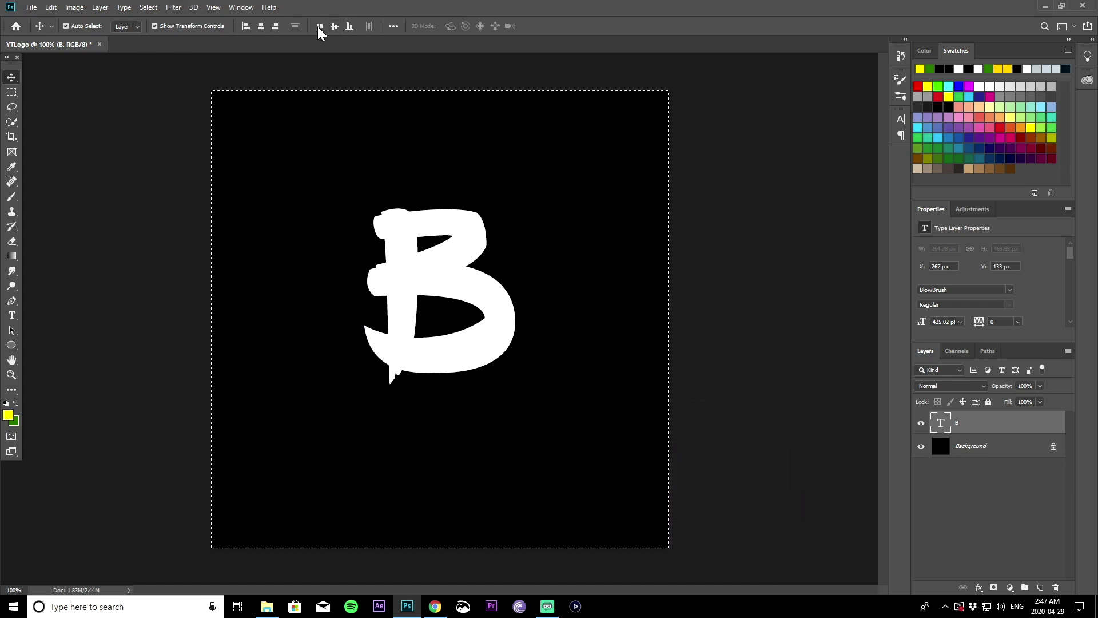
left_click(261, 26)
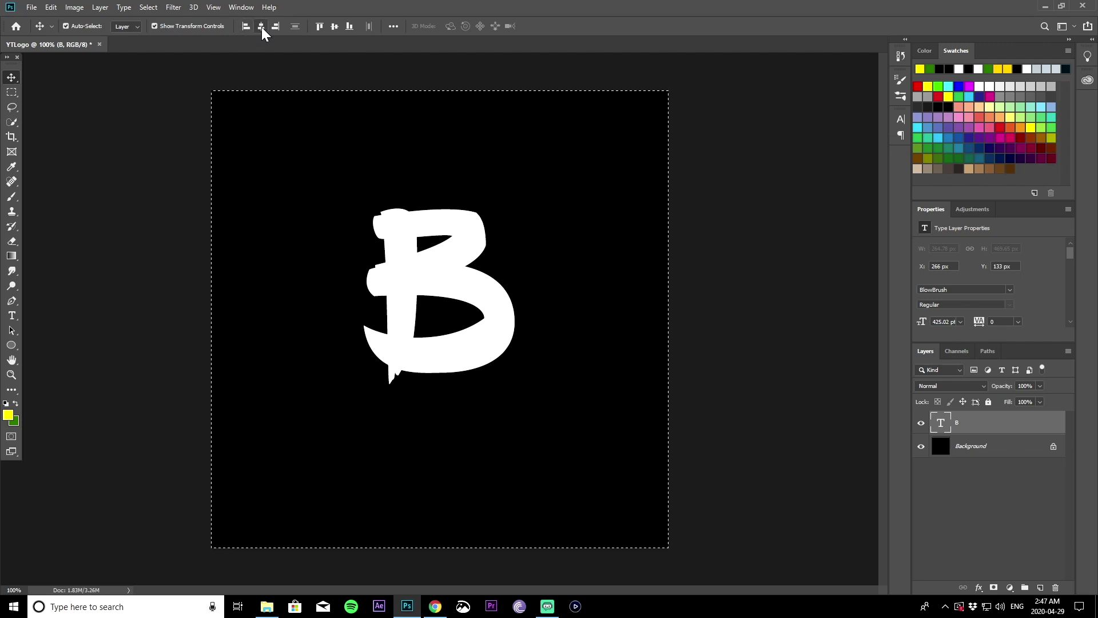
left_click(335, 27)
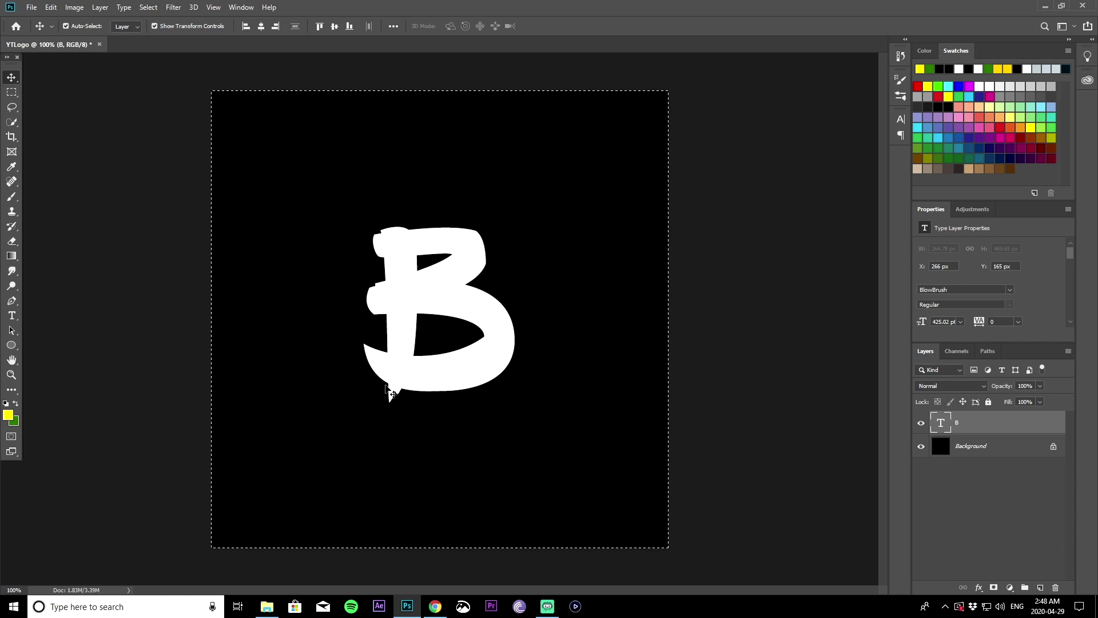
key("ctrl")
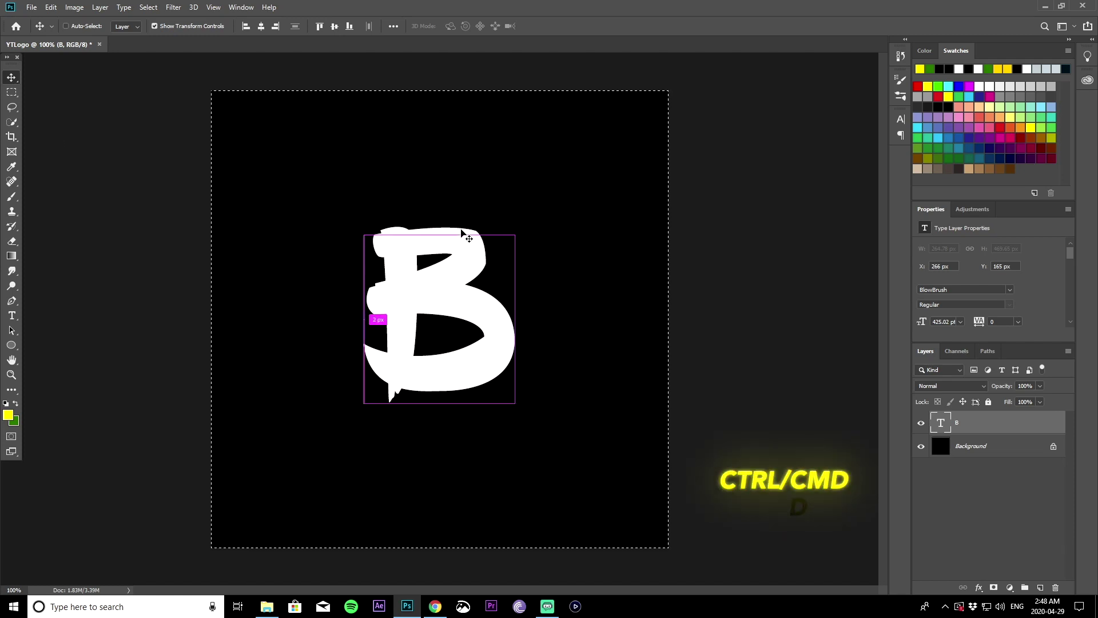
key("ctrl+d")
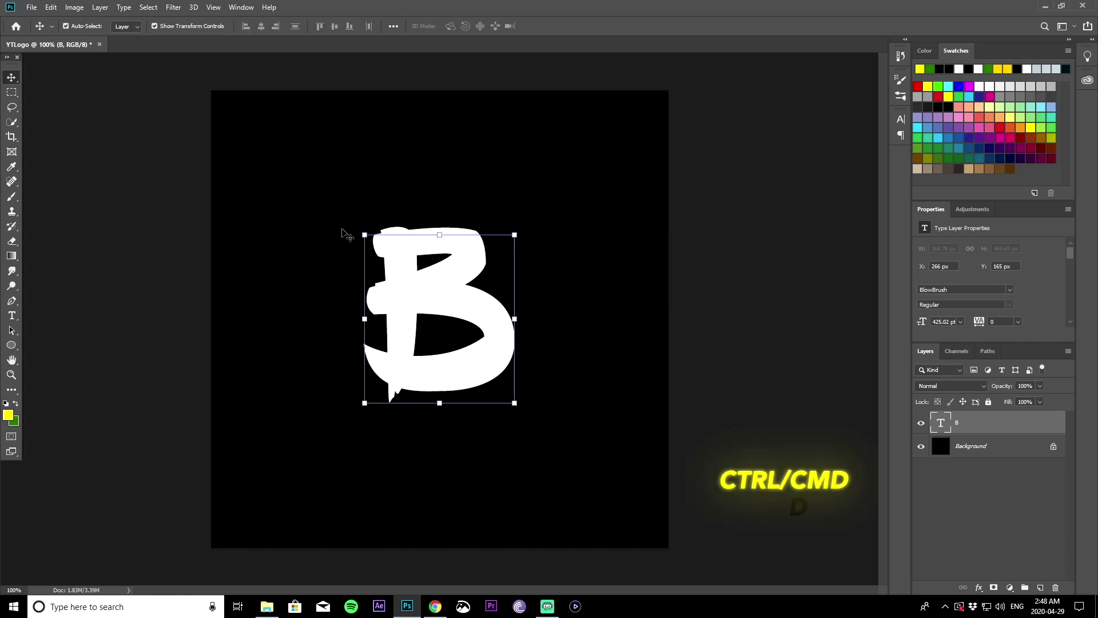
left_click(751, 312)
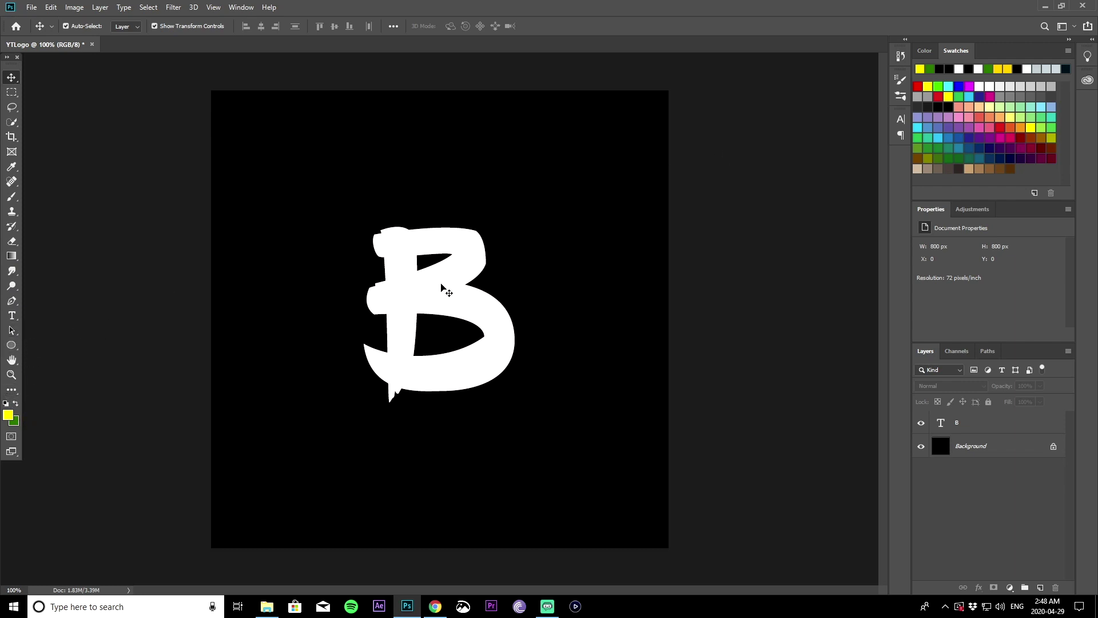
left_click(441, 284)
Apply a white Color Overlay at 100% opacity to the B layer via Blending Options
right_click(971, 422)
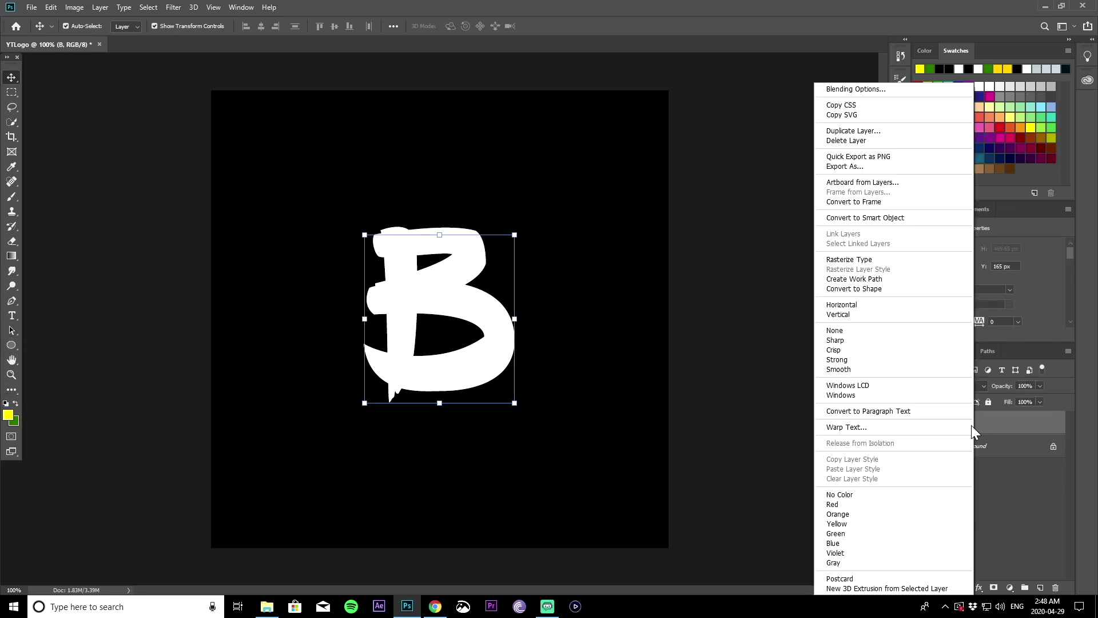
left_click(918, 94)
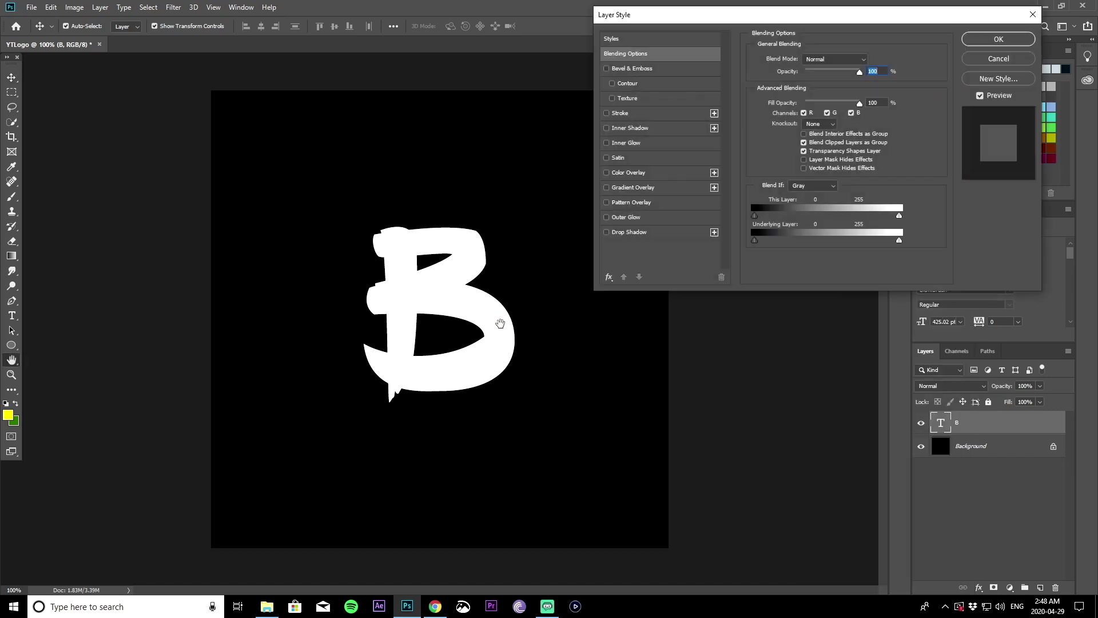
key("Escape")
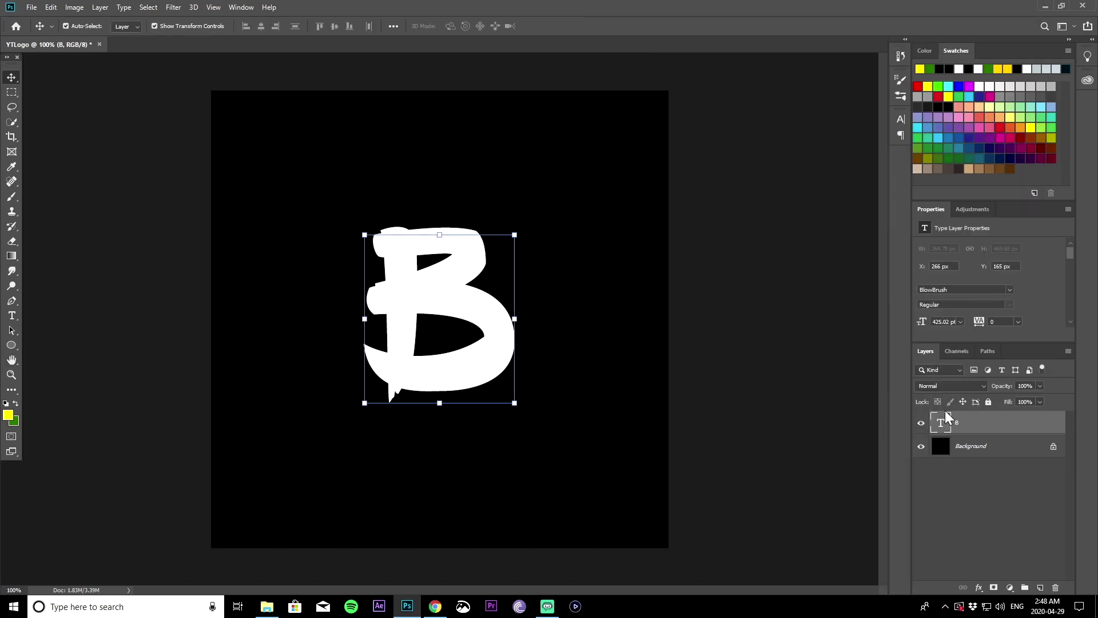
right_click(968, 422)
left_click(872, 87)
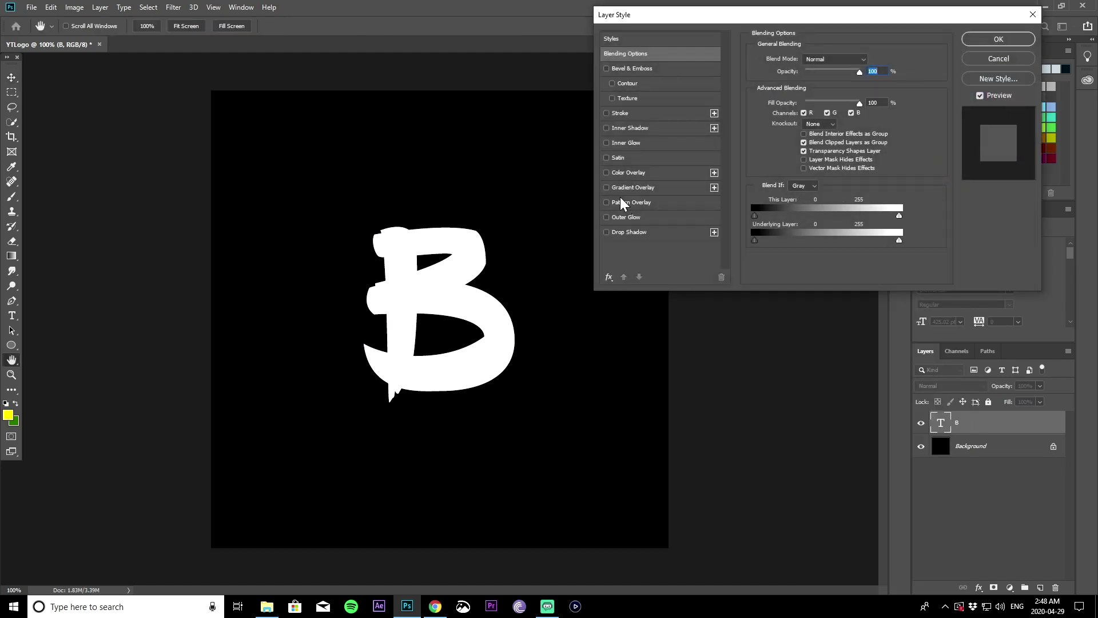
left_click(634, 177)
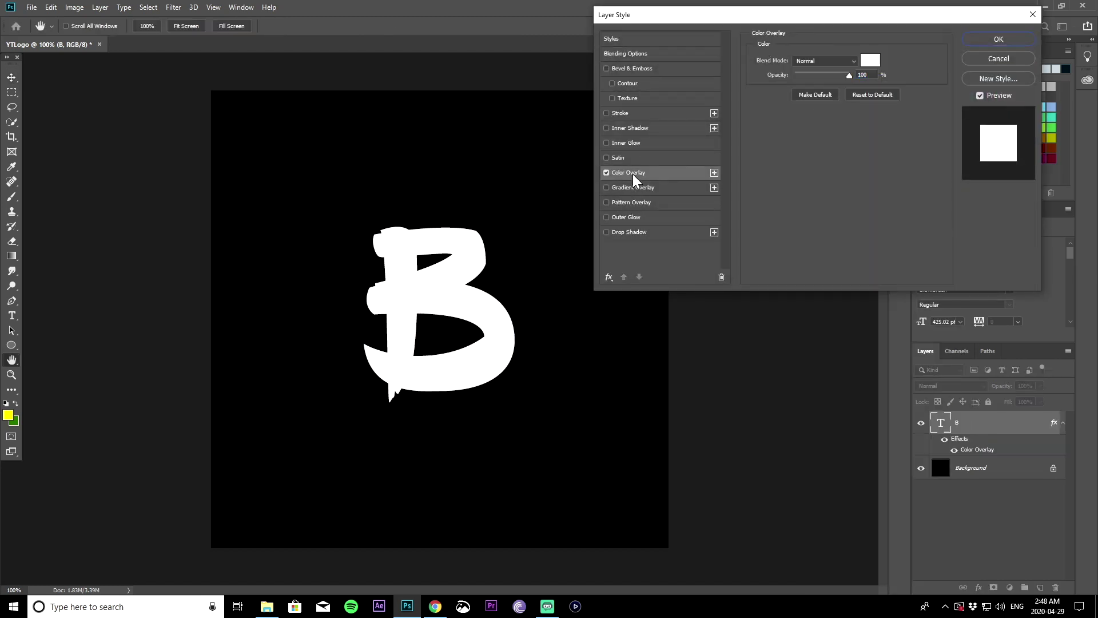
left_click(1021, 39)
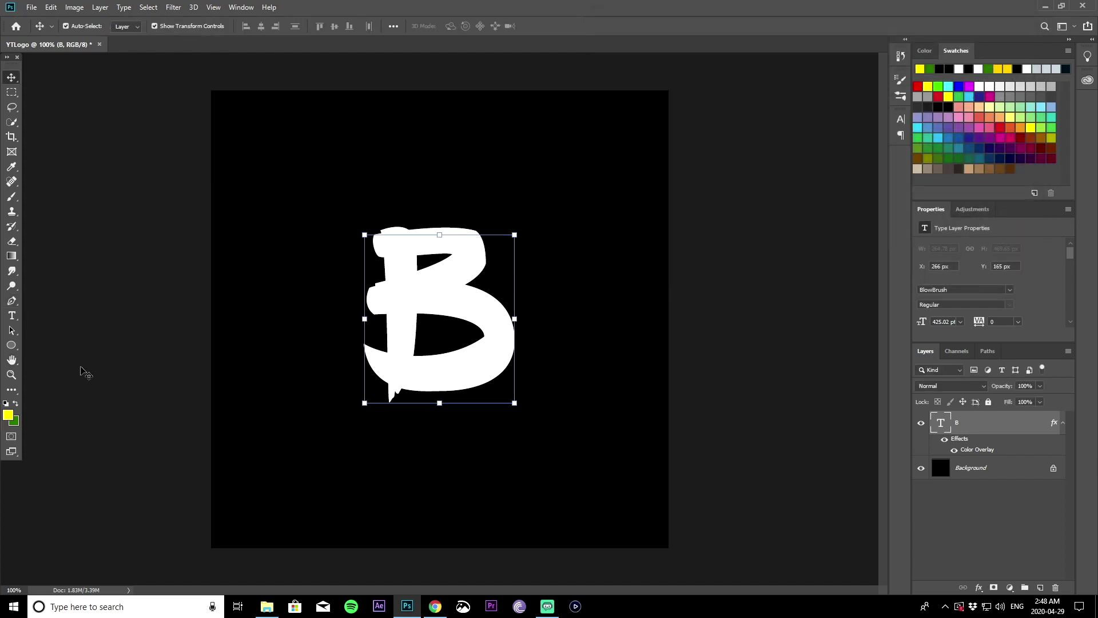
Draw a 226 × 48 px rectangle bar beneath the B and position it
right_click(11, 347)
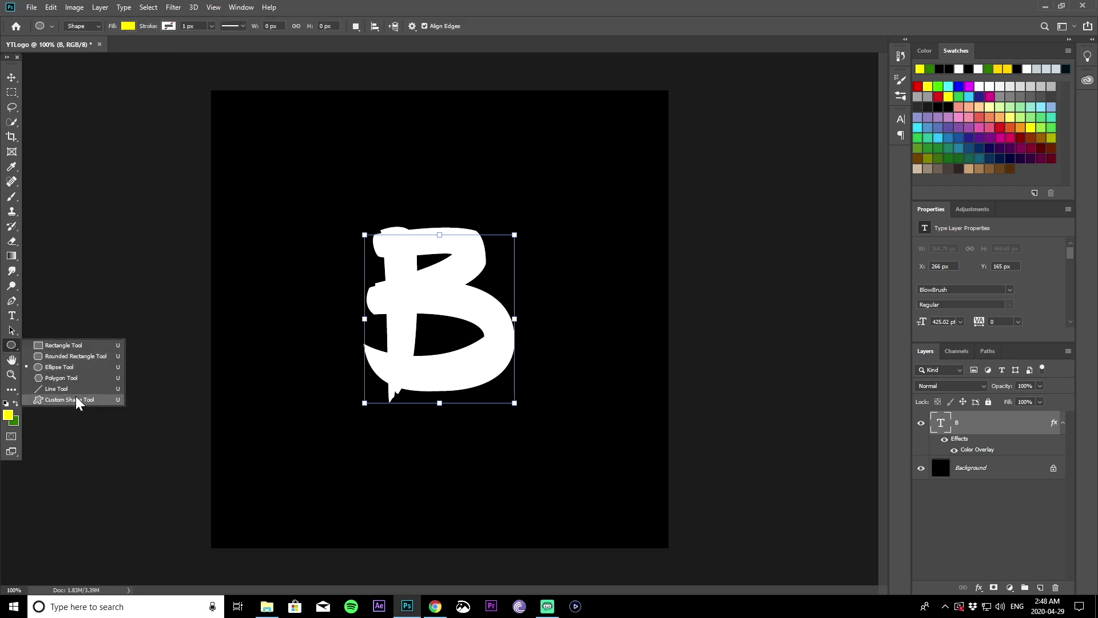
left_click(60, 348)
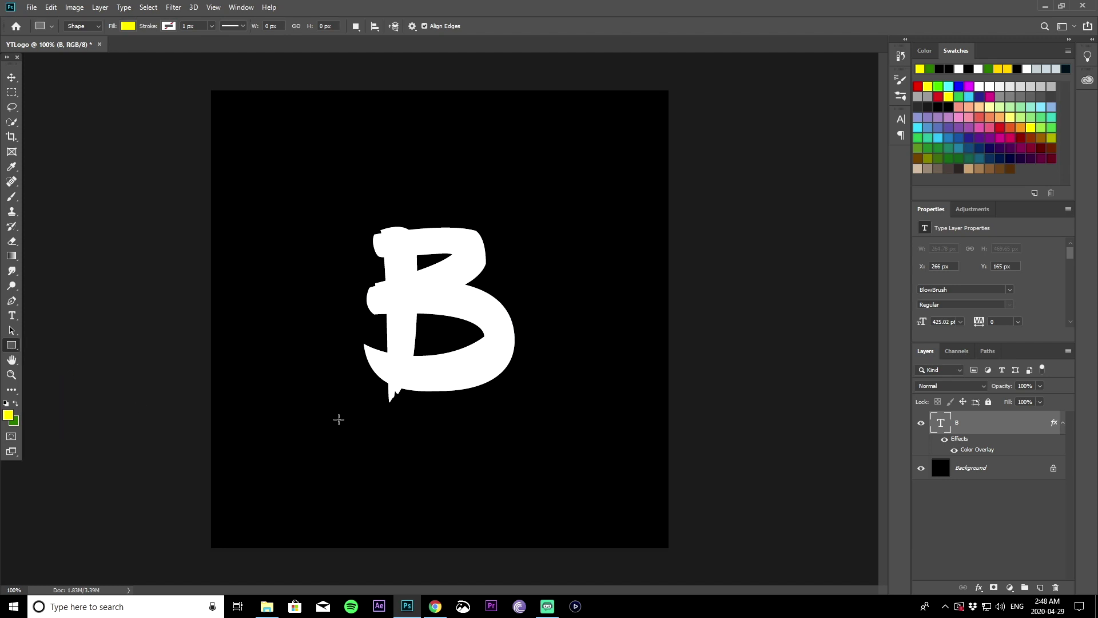
left_click_drag(345, 411, 504, 444)
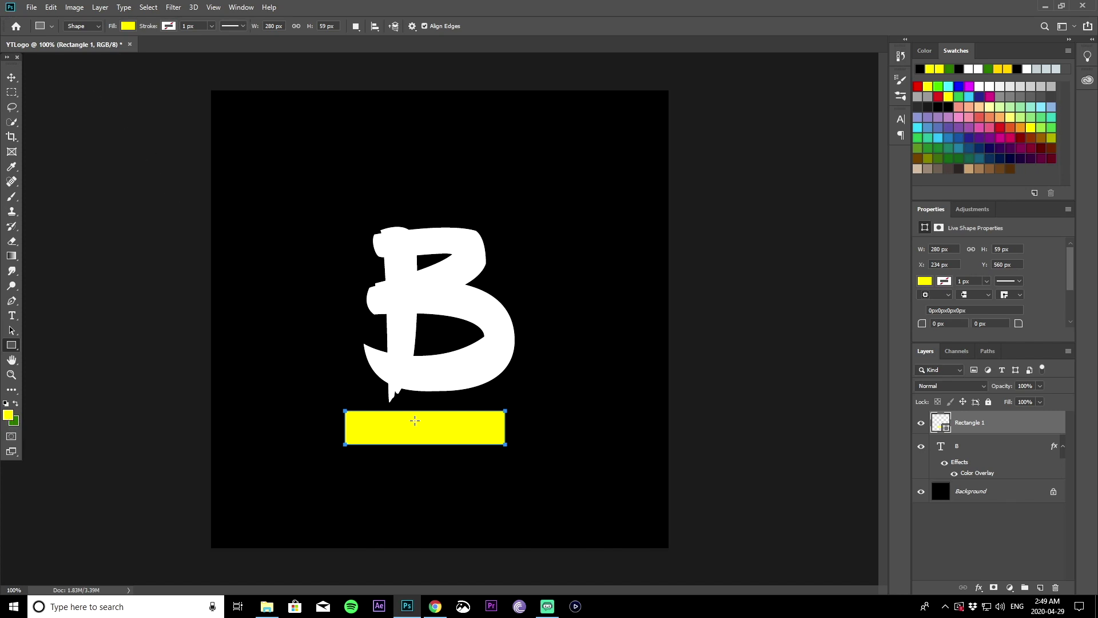
left_click(11, 77)
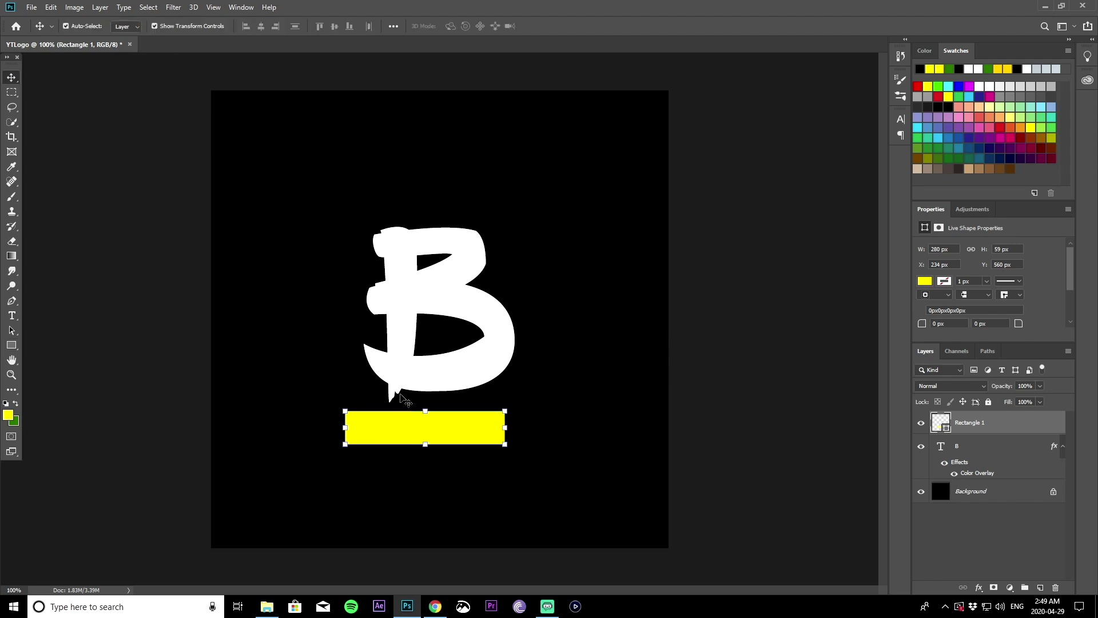
left_click_drag(393, 434, 405, 435)
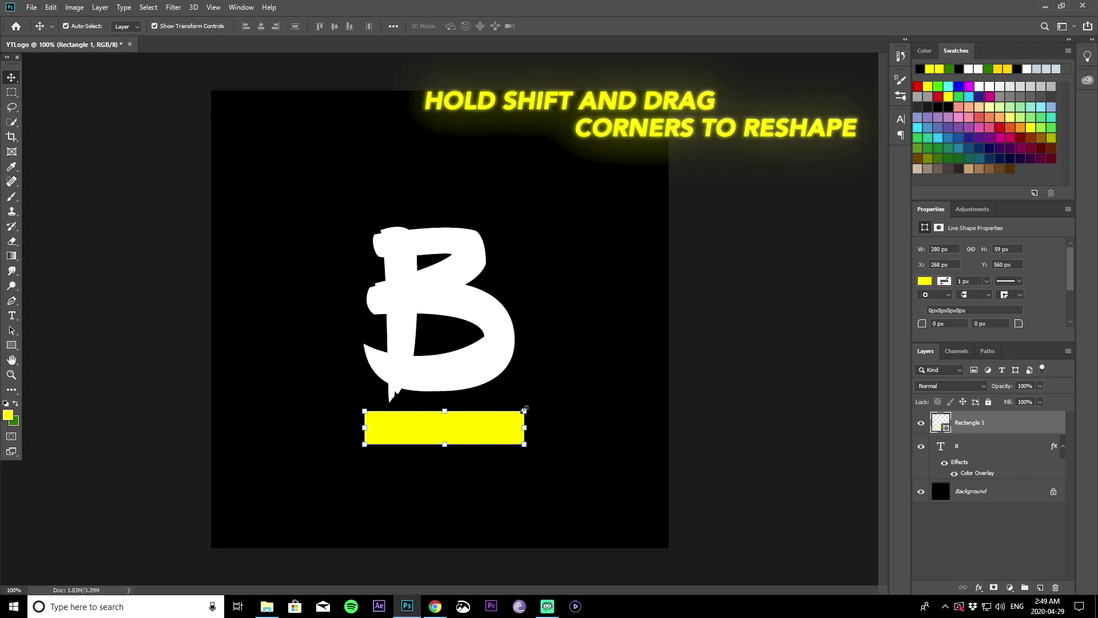
left_click_drag(523, 410, 479, 425)
key("Return")
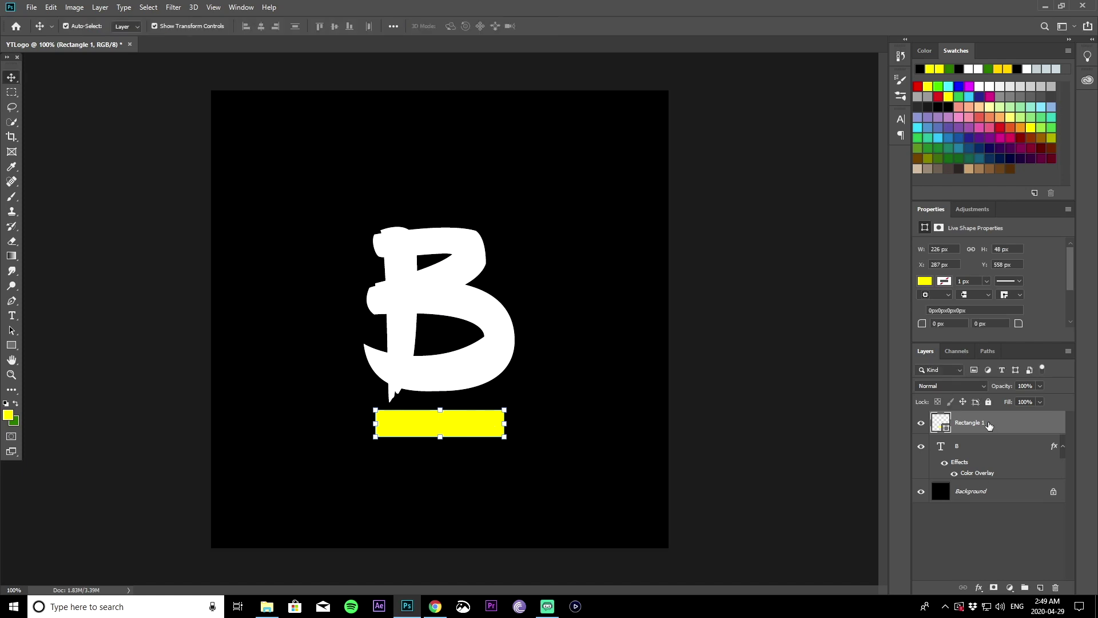
Give the Rectangle 1 bar a white Color Overlay
right_click(991, 423)
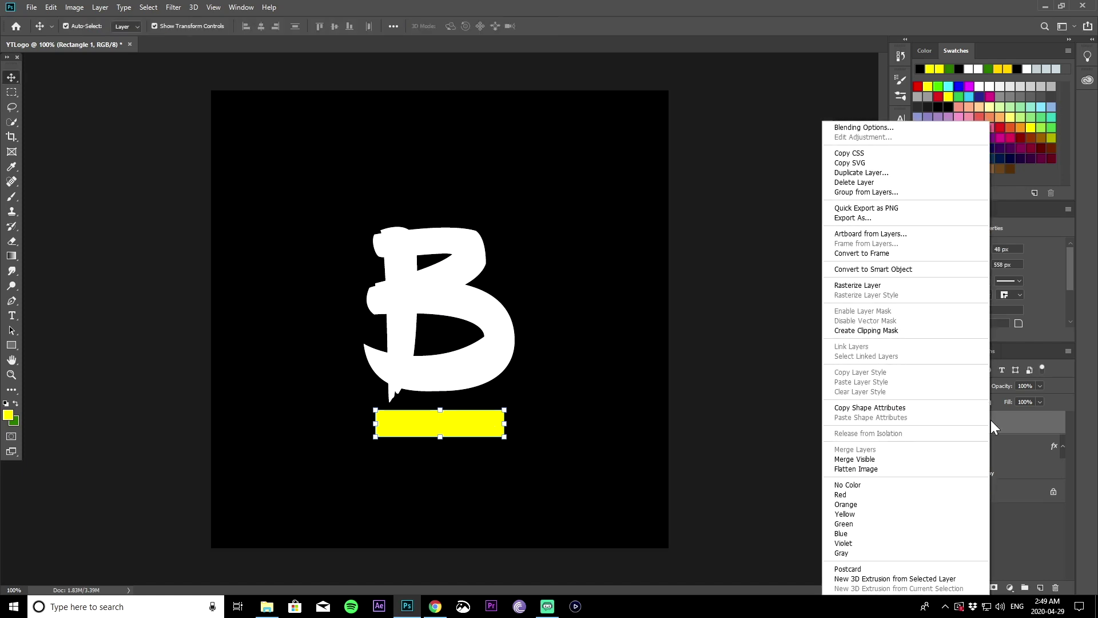
left_click(895, 129)
left_click(644, 174)
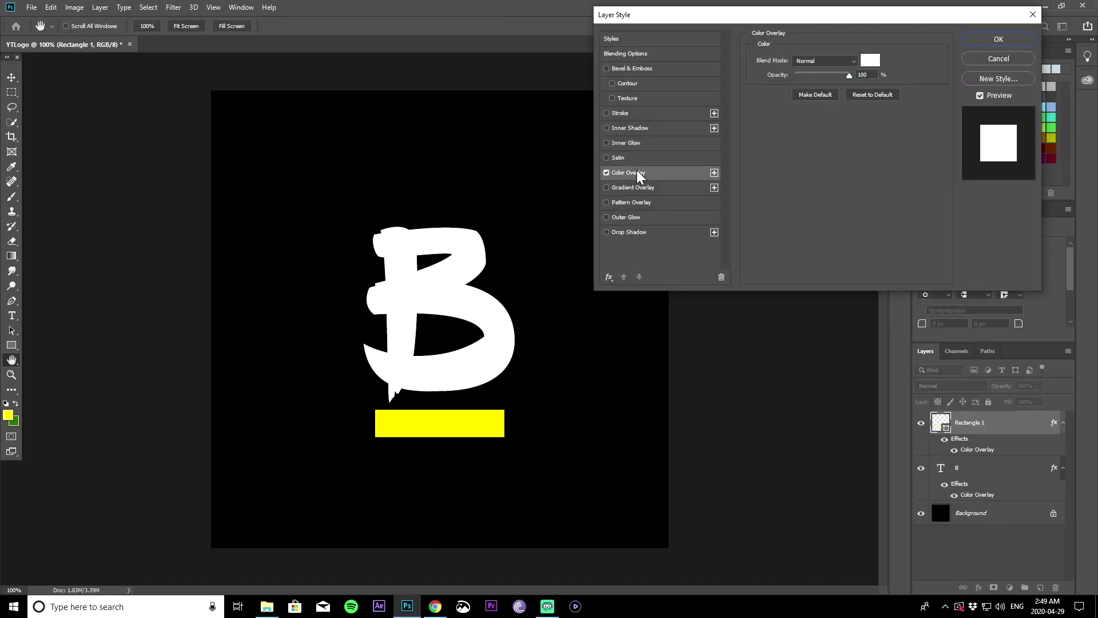
left_click(1000, 41)
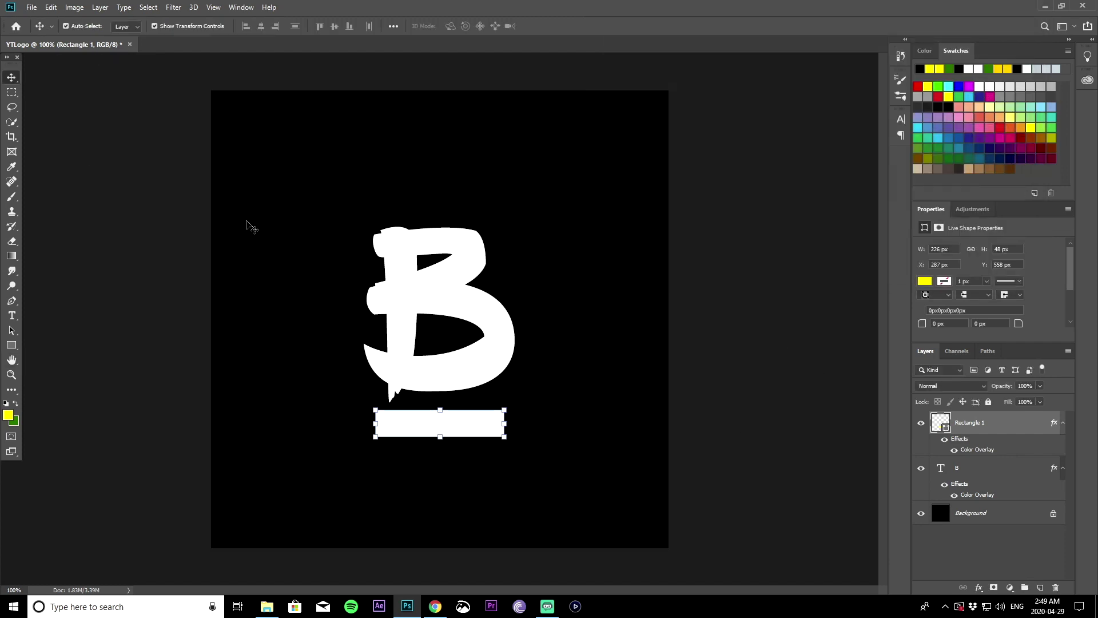
left_click(486, 223)
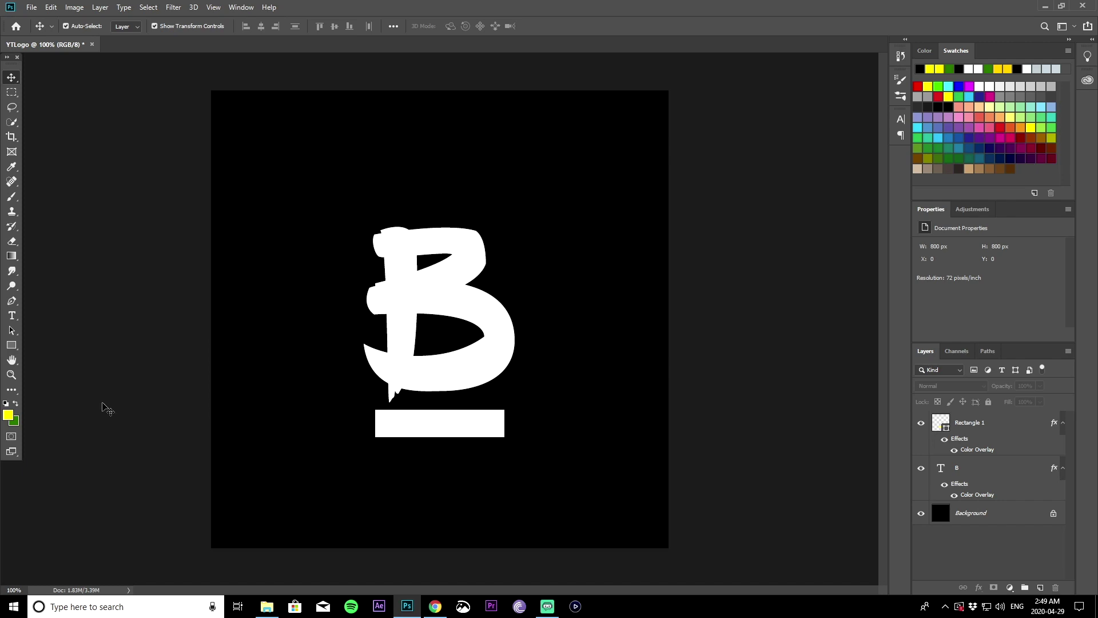
Draw a 517 px circle around the B and move Ellipse 1 below the B and bar
right_click(11, 346)
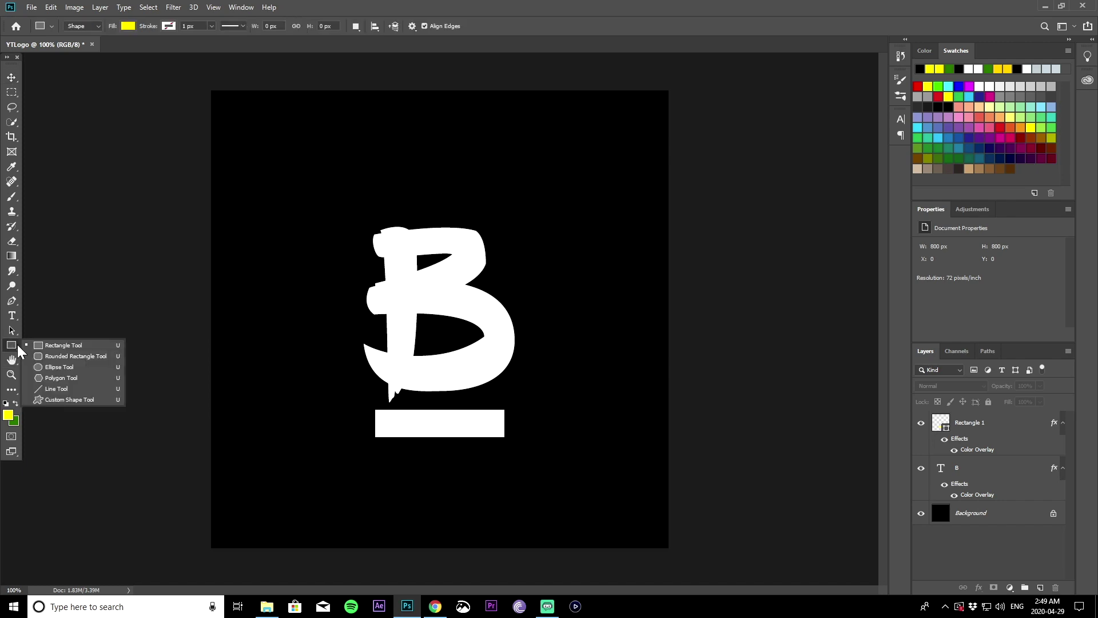
left_click(58, 367)
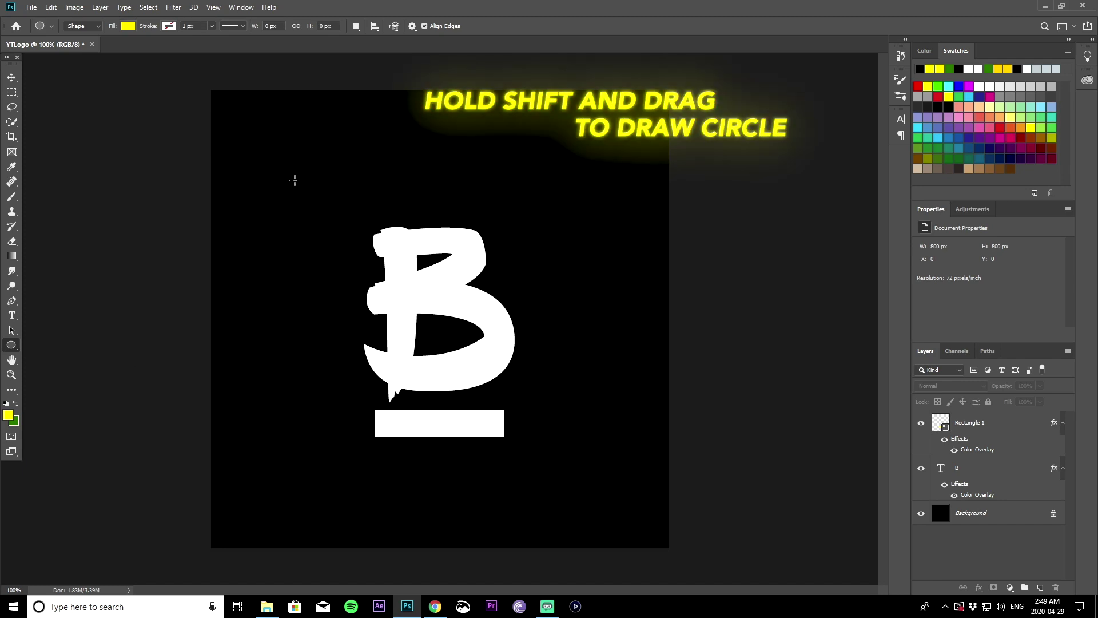
left_click_drag(295, 180, 590, 564)
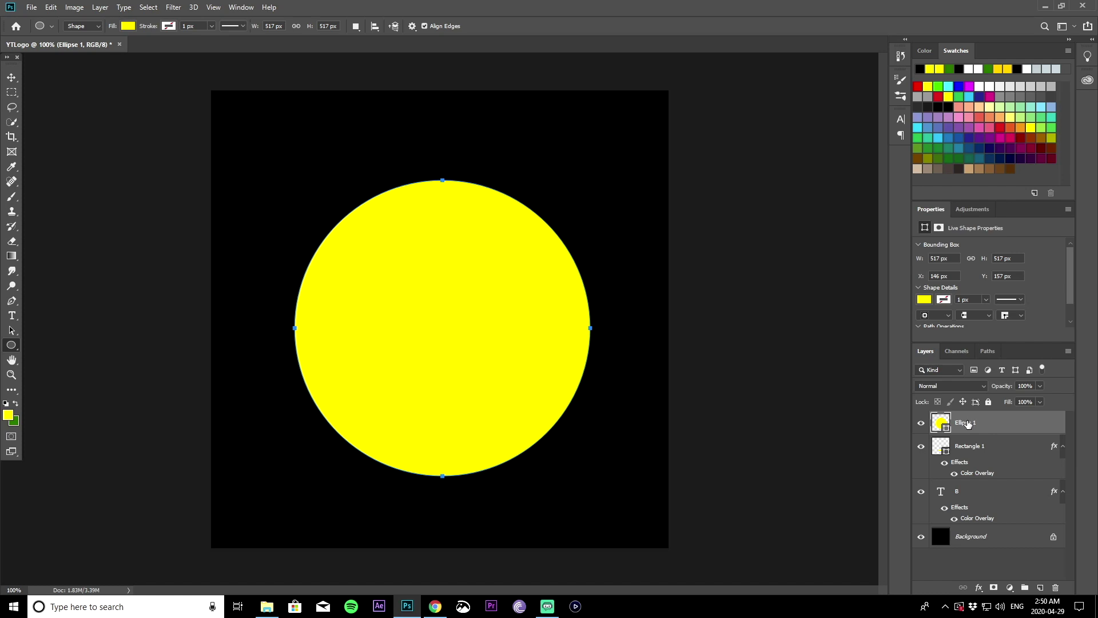
left_click_drag(968, 423, 976, 515)
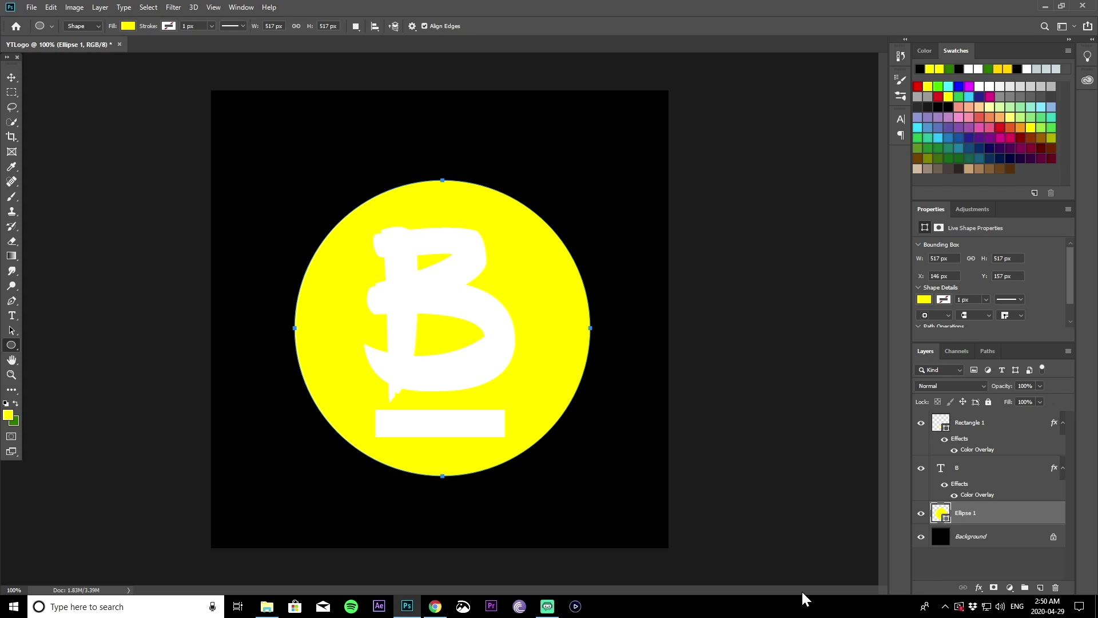
right_click(990, 515)
Give Ellipse 1 a thicker white Outside stroke and set its layer Fill to 0%
left_click(1004, 44)
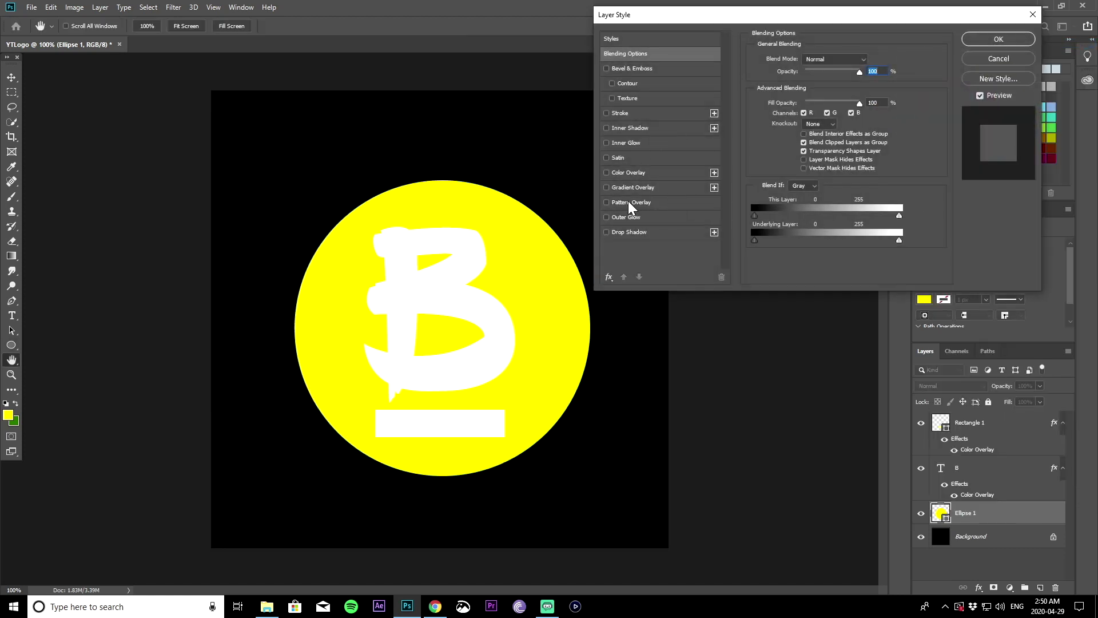
left_click(606, 113)
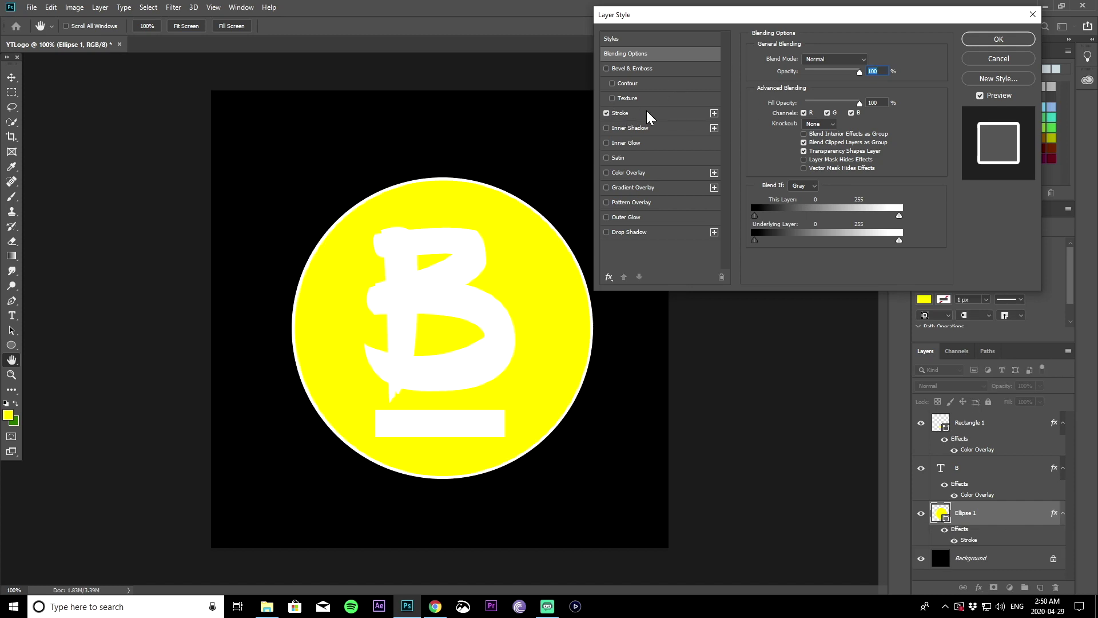
left_click(649, 114)
left_click(808, 73)
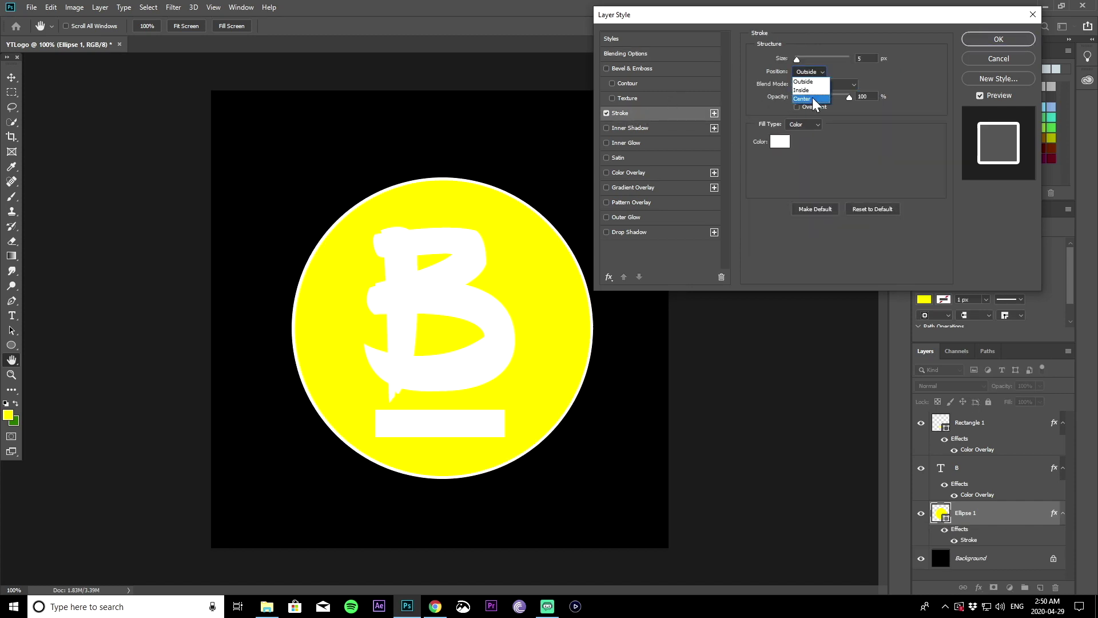
left_click(812, 82)
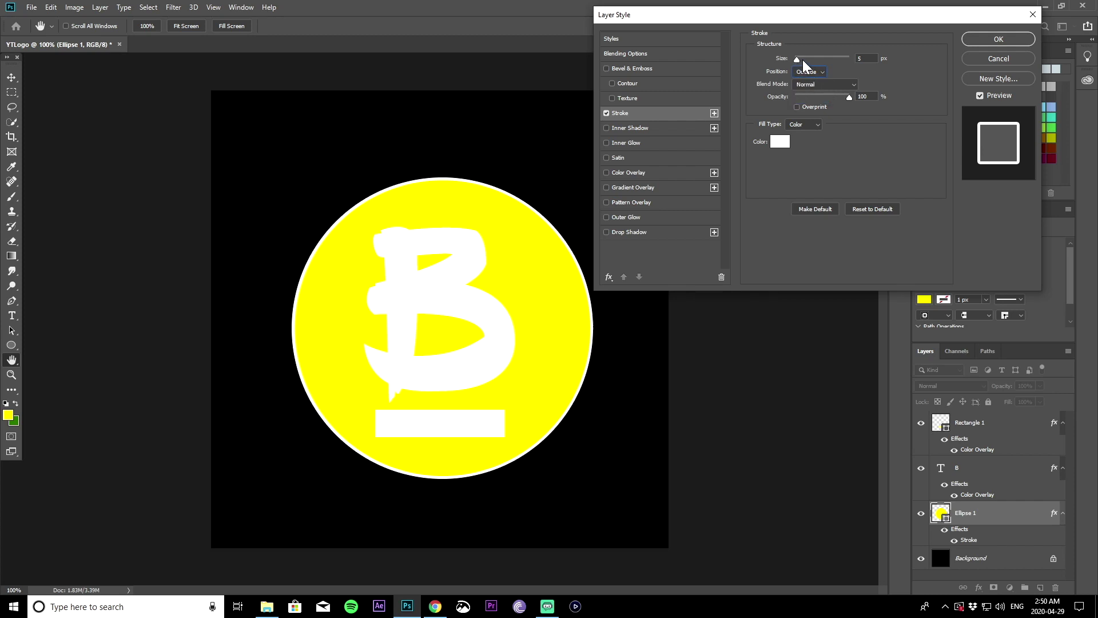
left_click_drag(804, 64, 808, 64)
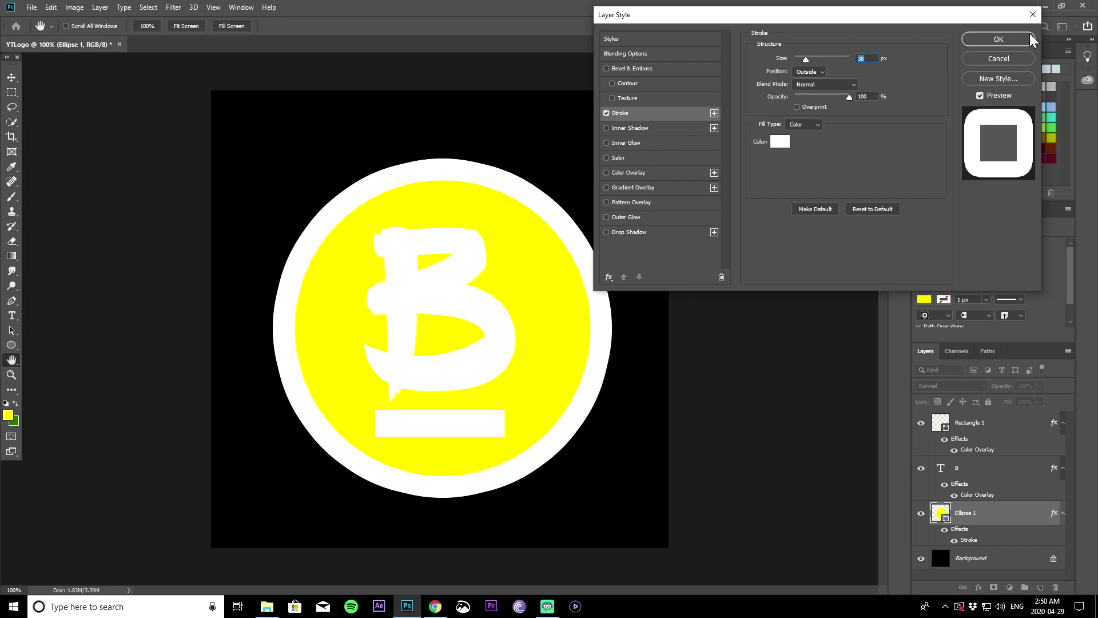
left_click(999, 39)
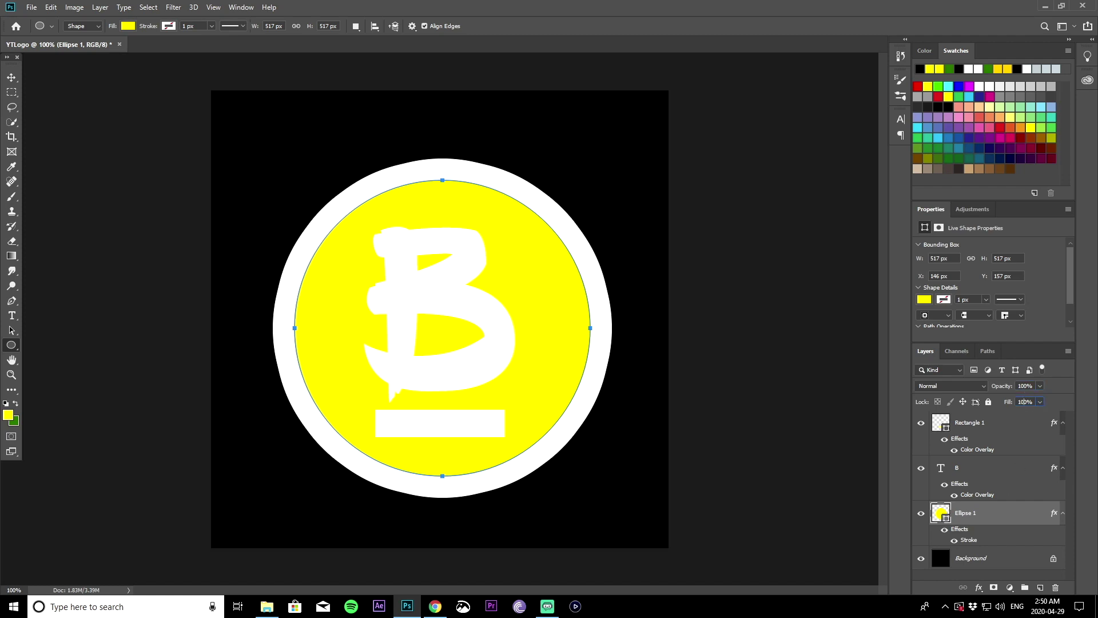
type("0")
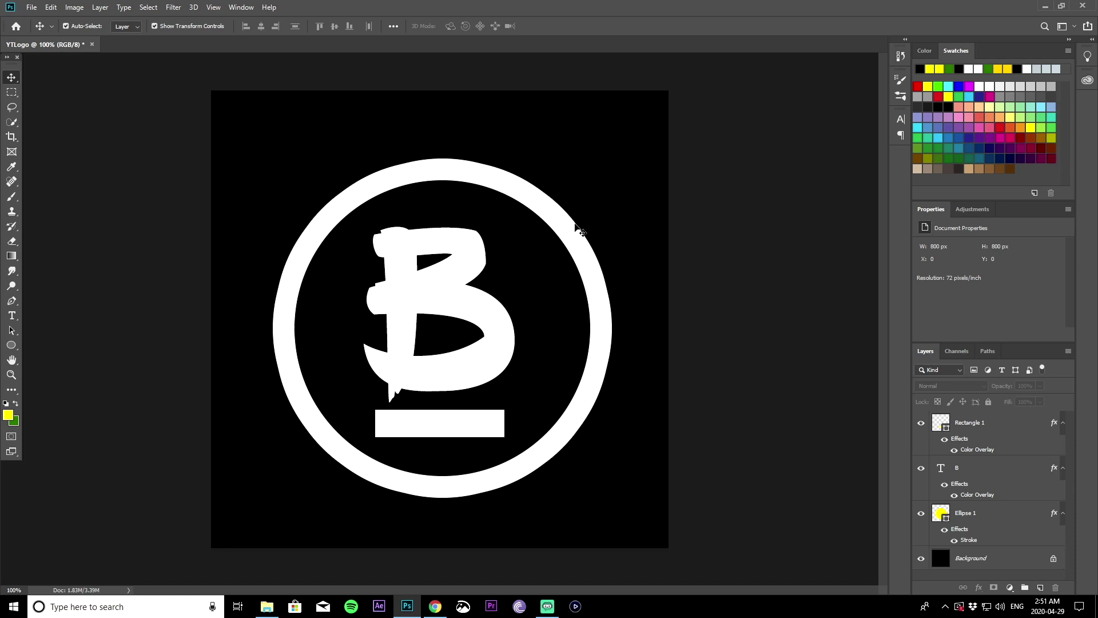
Align the Ellipse 1 ring to the horizontal and vertical centres of the whole canvas, then deselect
left_click(987, 518)
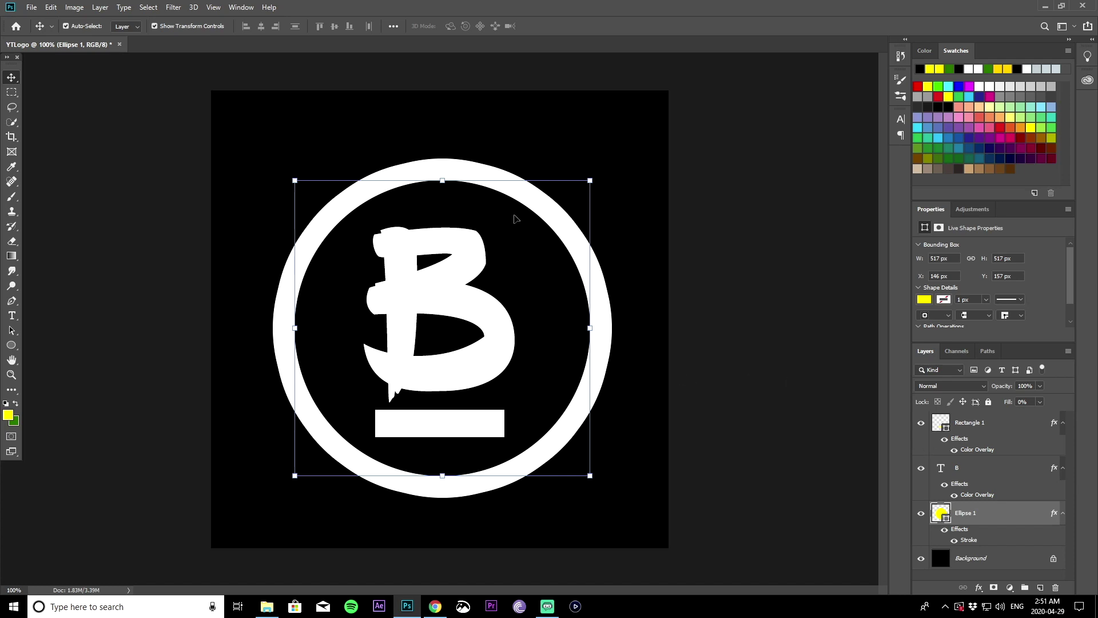
key("ctrl")
key("ctrl+a")
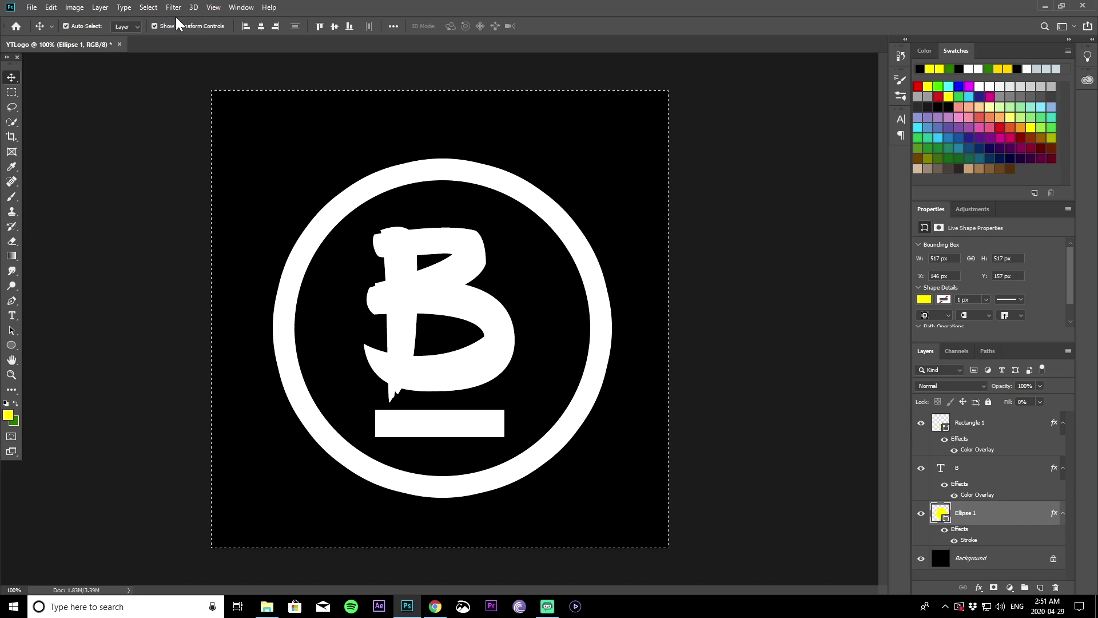
left_click(261, 27)
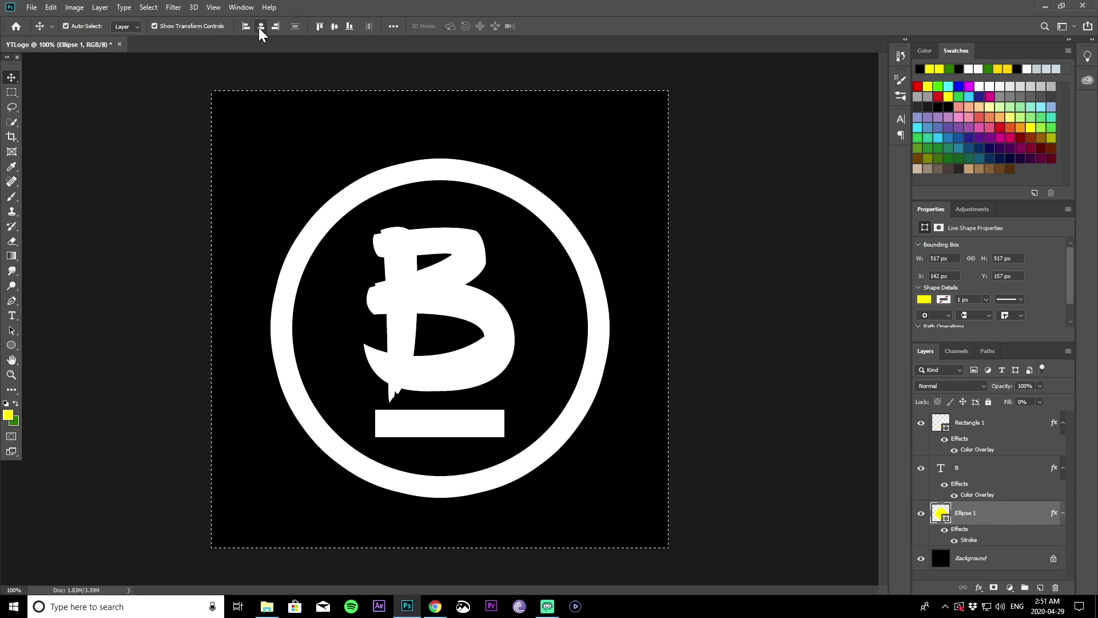
left_click(335, 26)
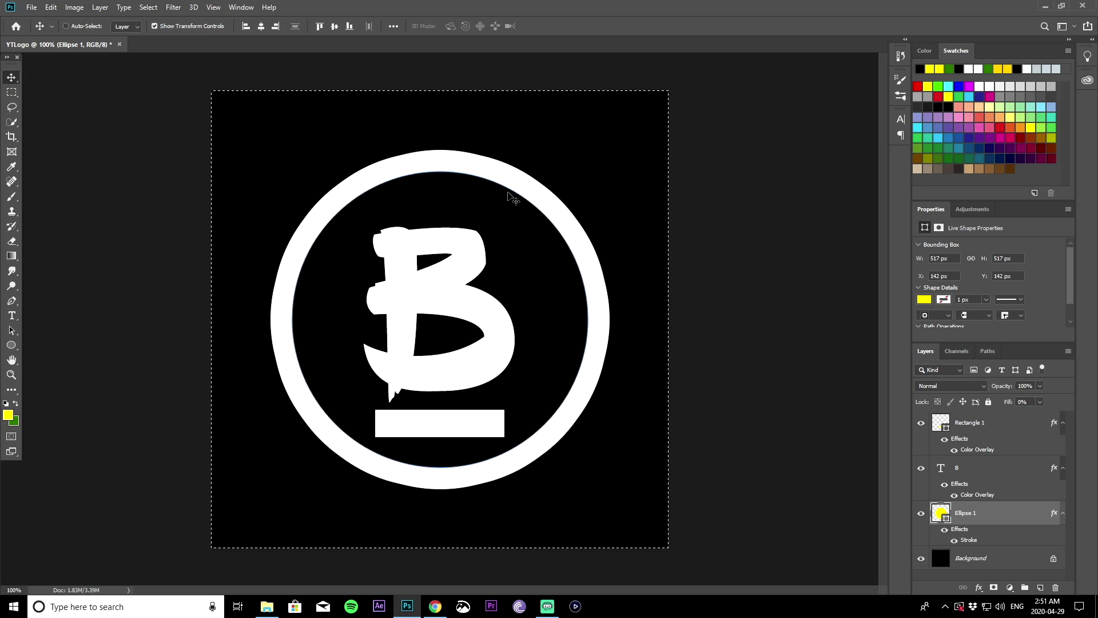
key("ctrl+d")
left_click(729, 239)
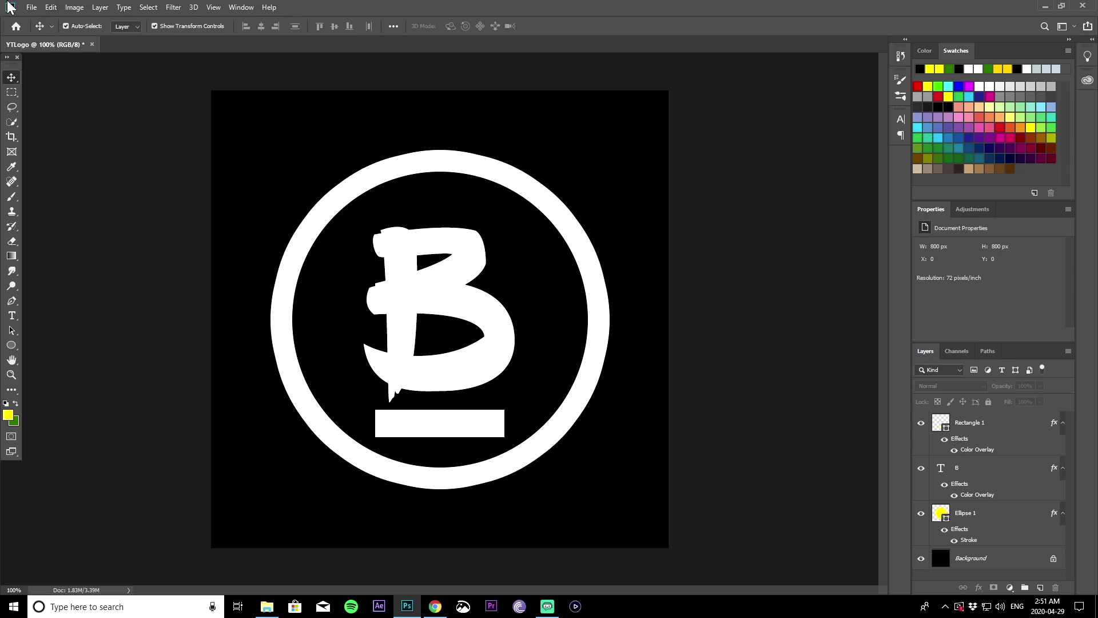
left_click(32, 7)
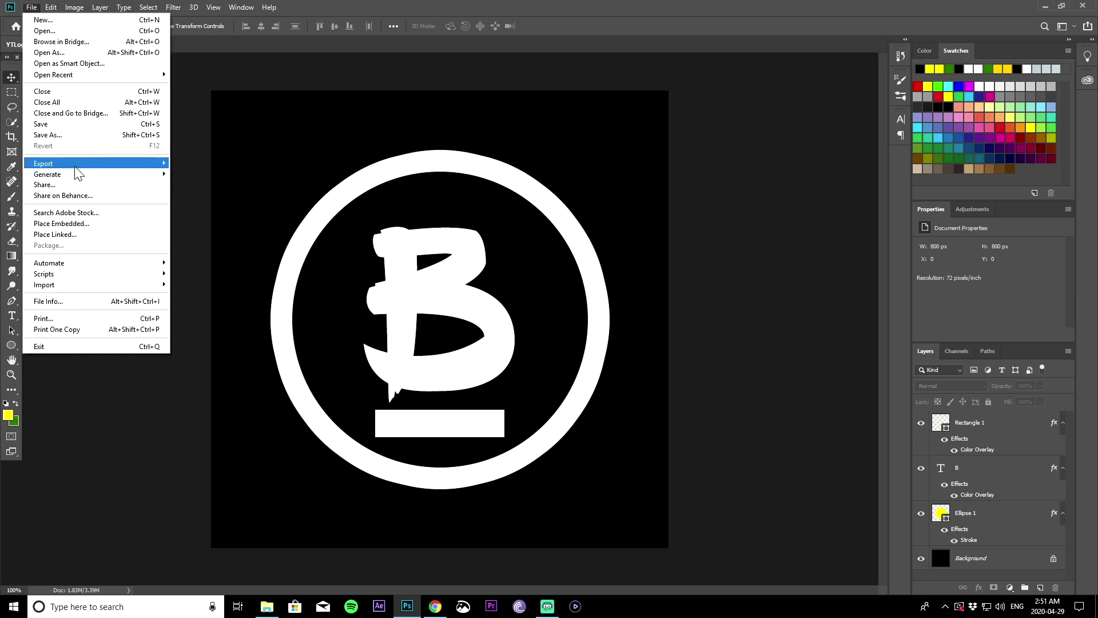
Export the logo via Export As in JPG format, saved as YTLogo on the Desktop
mouse_move(78, 164)
left_click(261, 175)
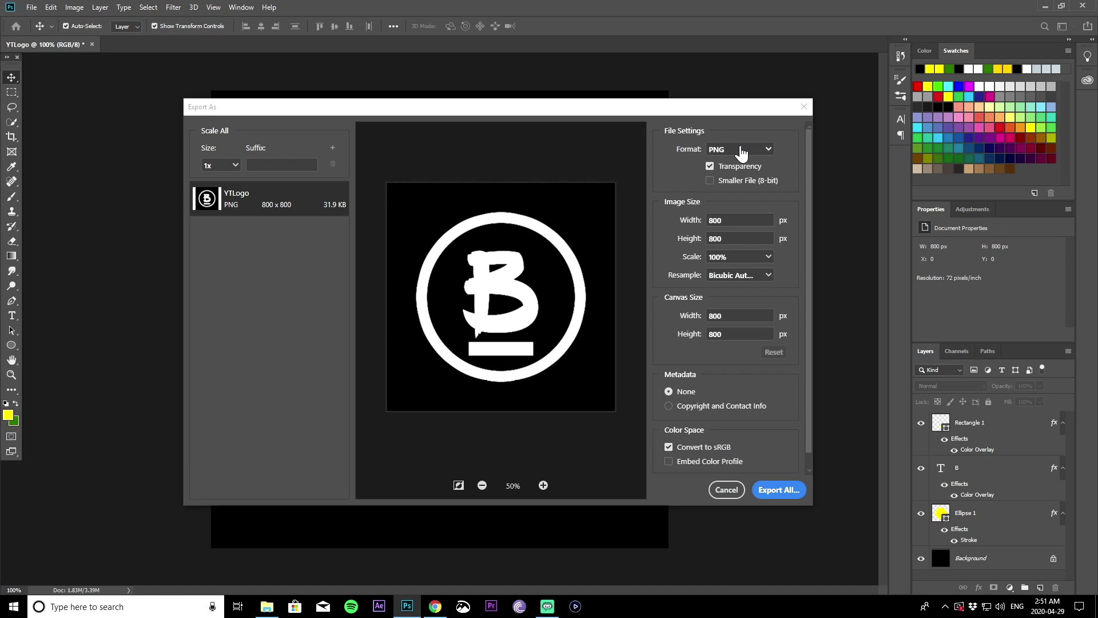
left_click(736, 149)
left_click(734, 183)
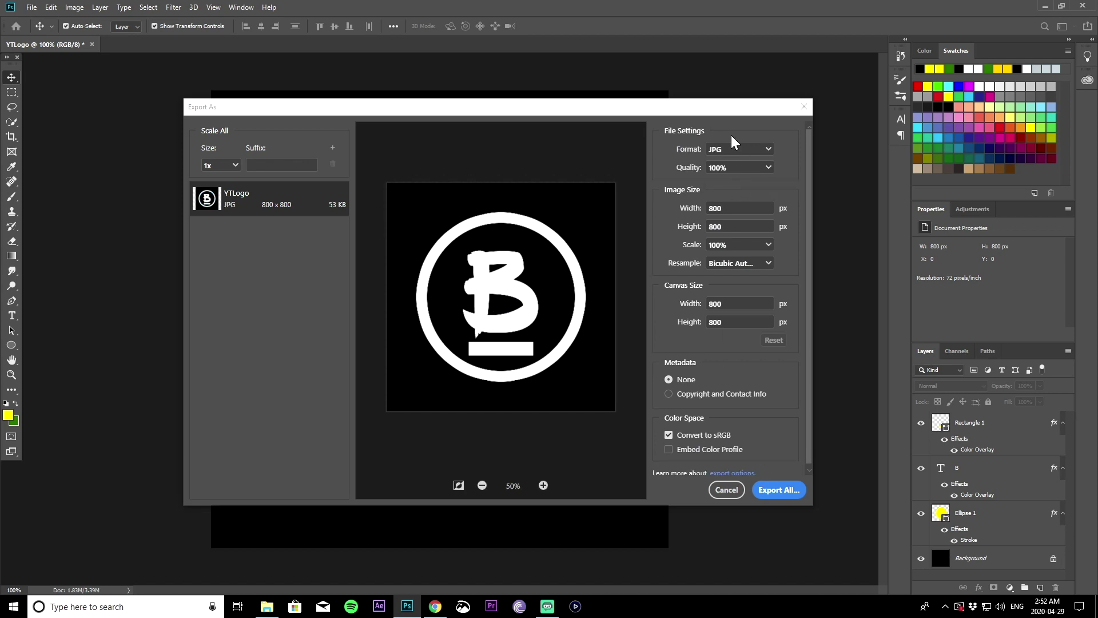
left_click(778, 489)
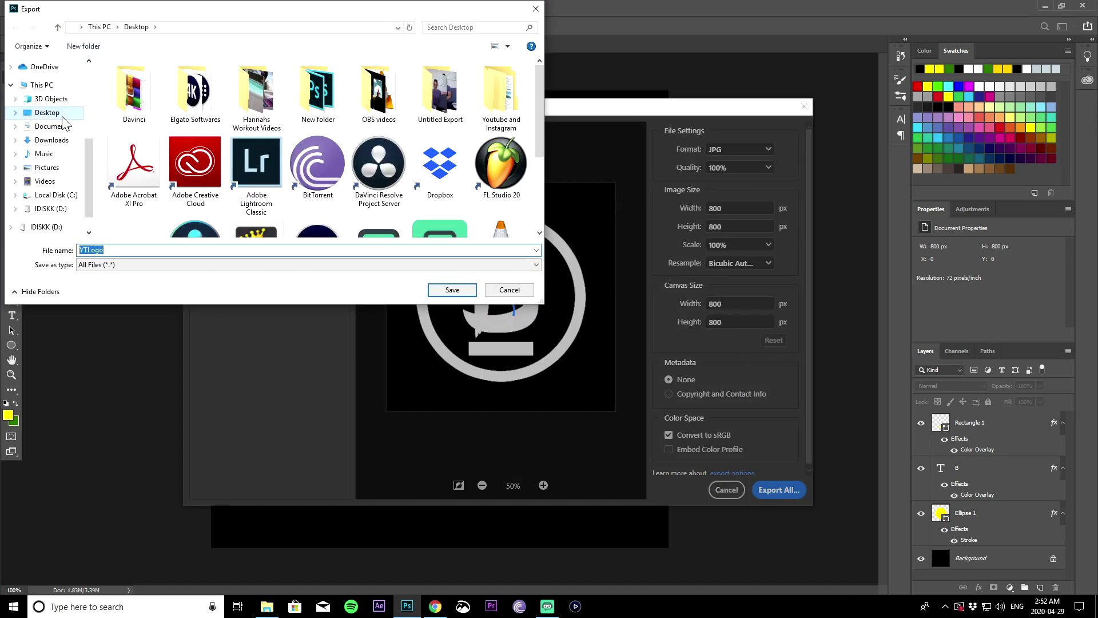
left_click(464, 287)
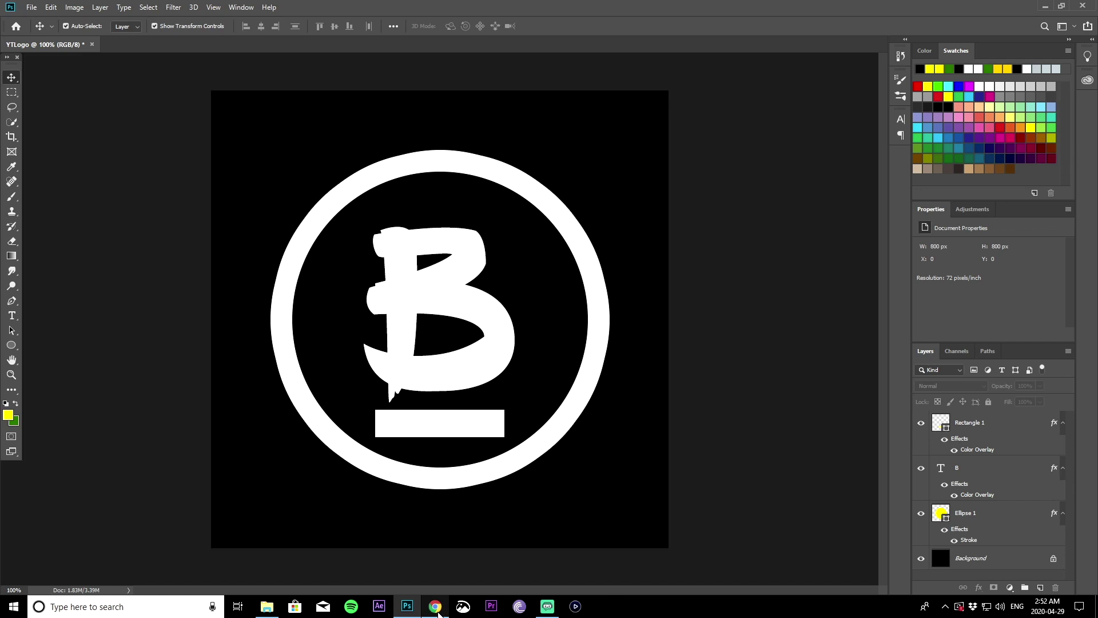
Upload YTLogo from the Desktop as the new Google profile photo and confirm the crop
left_click(434, 607)
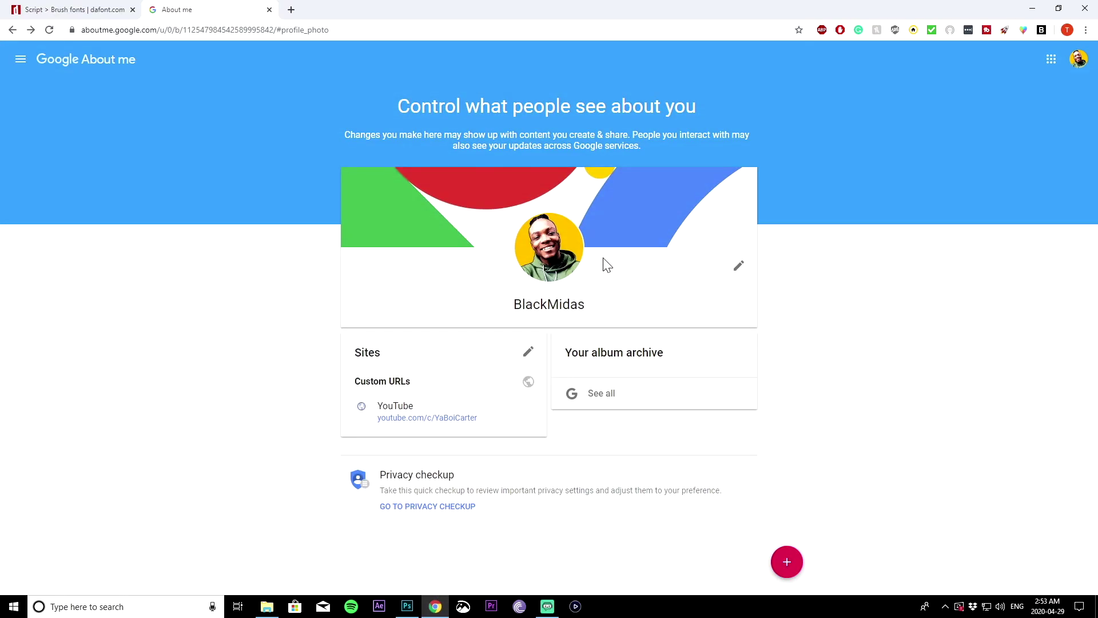
left_click(550, 251)
left_click(446, 246)
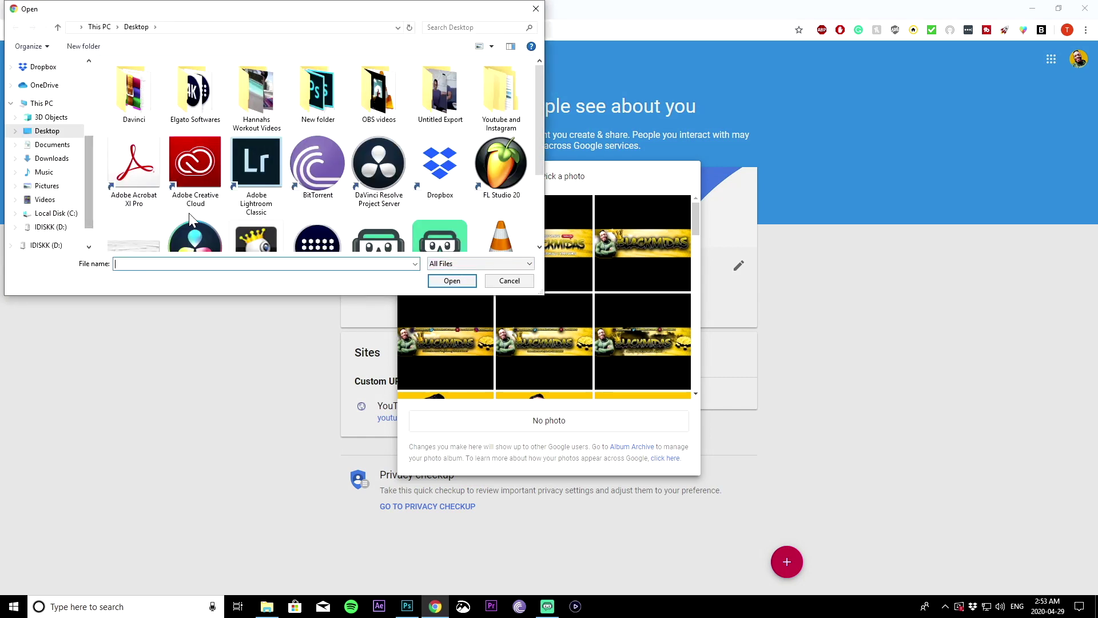
scroll(190, 219, "down", 3)
left_click(149, 248)
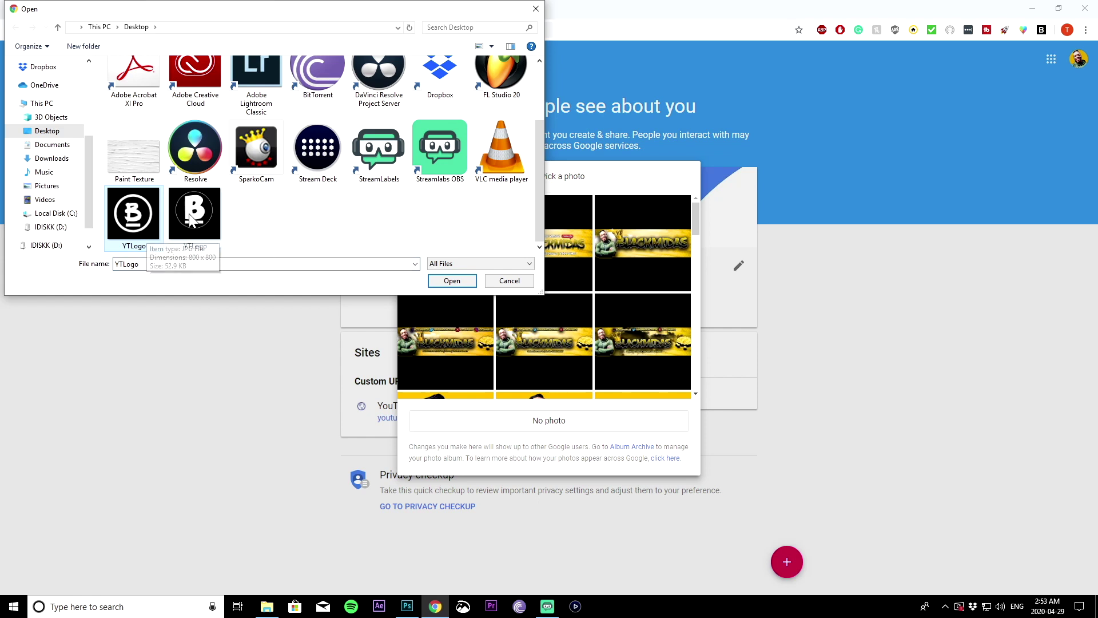
left_click(452, 280)
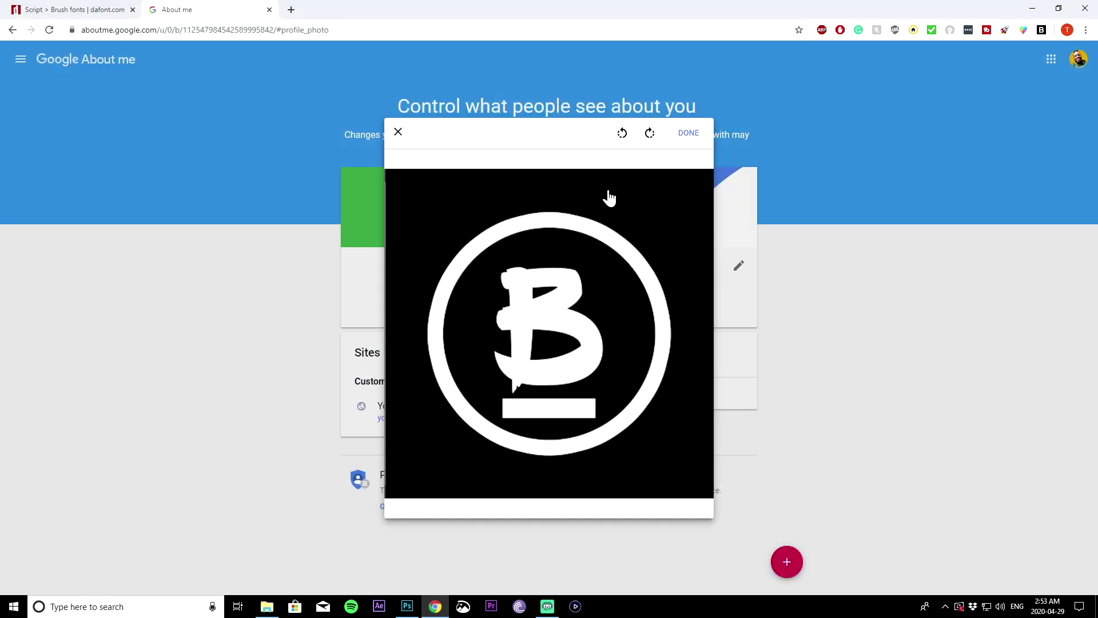
left_click(689, 133)
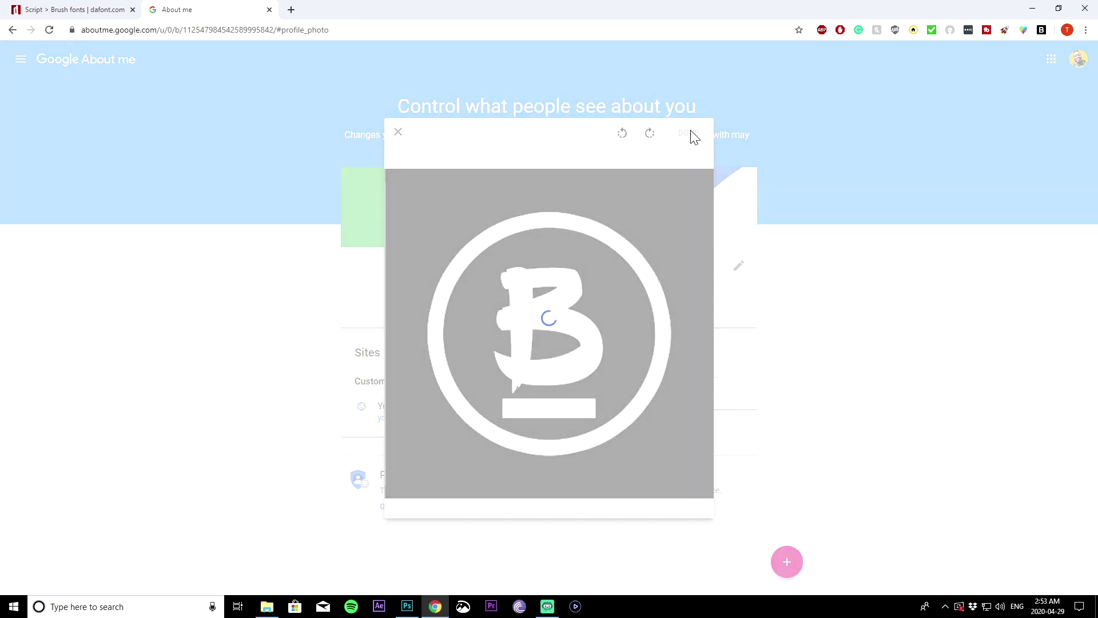